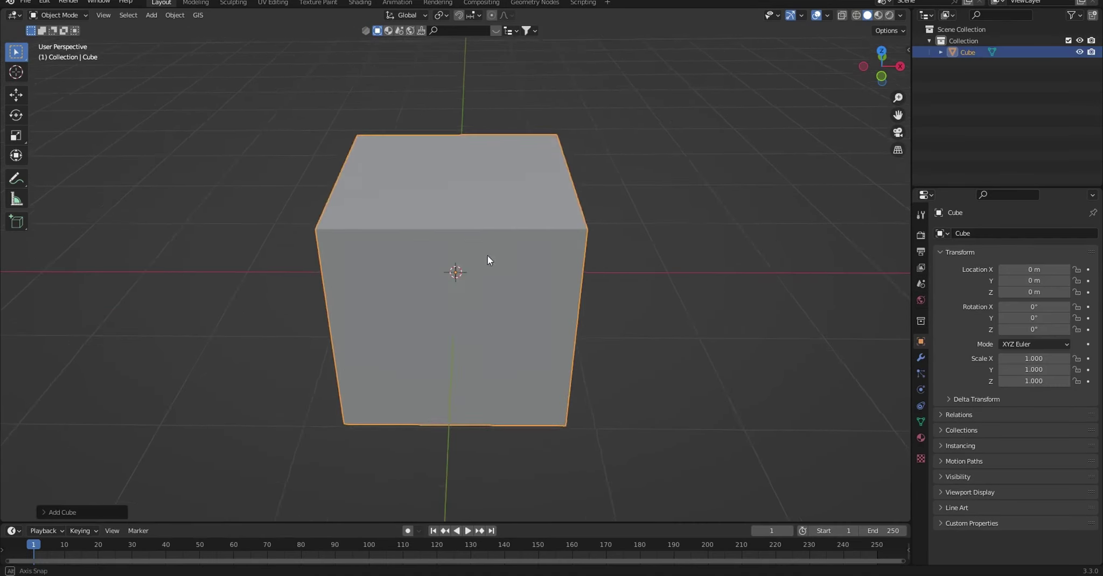
Scale the cube evenly, then stretch it along Y into a long box.
click(481, 329)
key(s)
key(y)
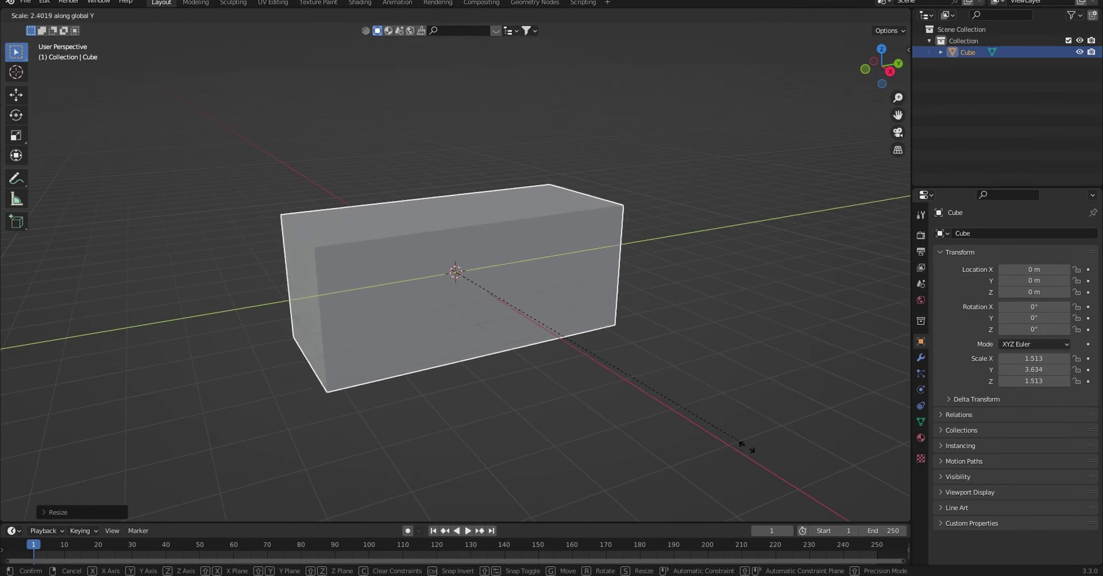
click(746, 446)
middle_drag(746, 445, 583, 399)
Delete the box's front face in Edit Mode to open one end.
key(Tab)
key(3)
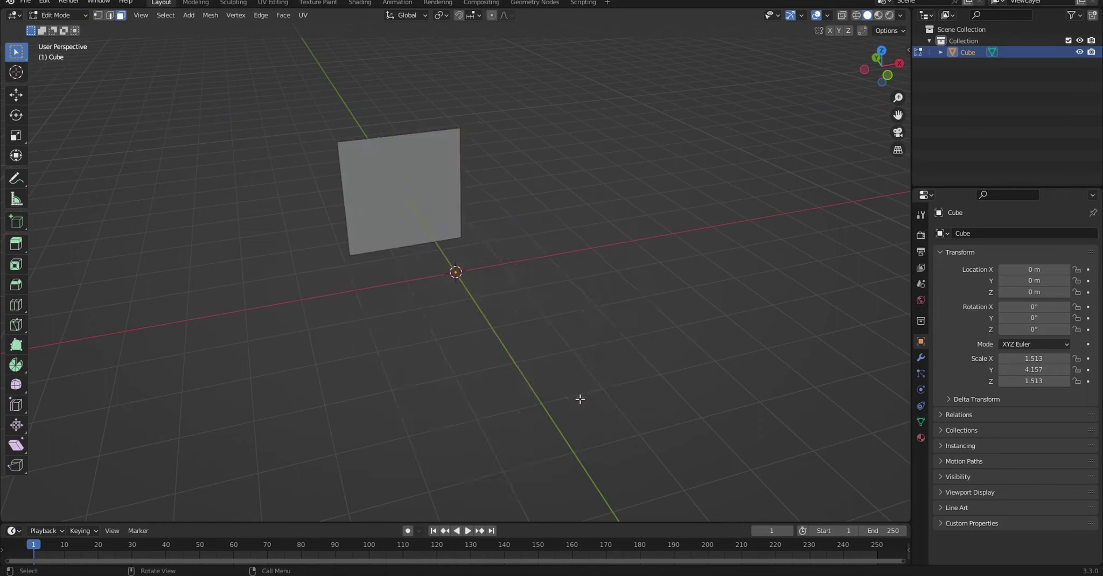
click(578, 399)
key(x)
click(572, 428)
scroll(514, 364, up, 5)
middle_drag(514, 365, 522, 347)
key(Tab)
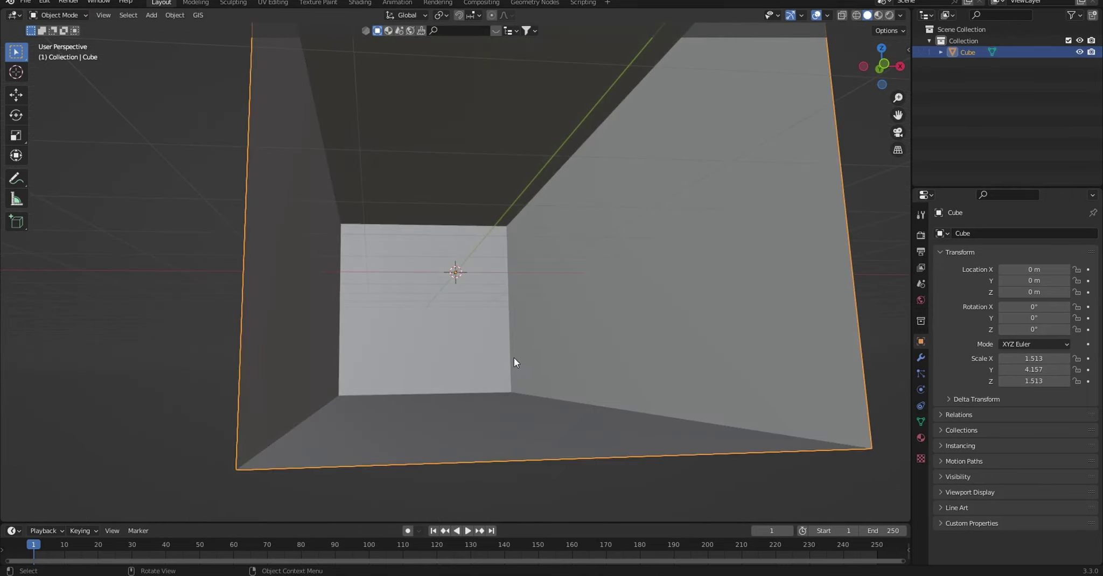
Widen the box along X and apply its scale so it reads 1.000.
key(s)
key(x)
click(401, 320)
scroll(463, 313, up, 3)
key(ctrl+a)
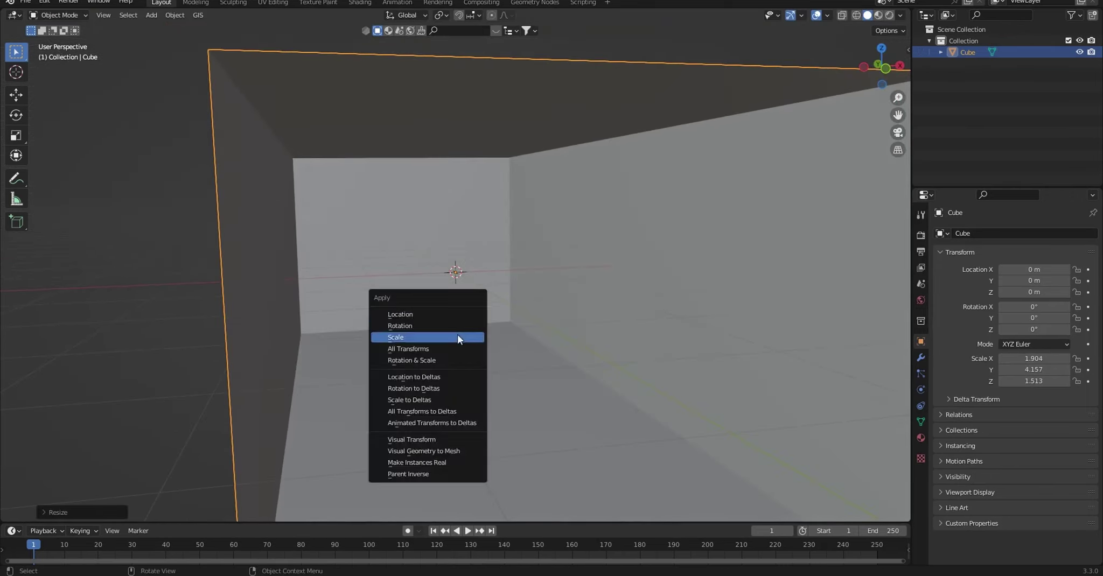
click(457, 334)
key(n)
click(903, 237)
key(n)
Split the 3D view into two side-by-side viewports.
scroll(512, 258, up, 2)
mouse_move(512, 259)
middle_down()
mouse_move(408, 342)
mouse_move(455, 314)
middle_up()
scroll(409, 343, down, 3)
scroll(455, 318, down, 2)
drag(909, 9, 440, 108)
scroll(226, 269, down, 2)
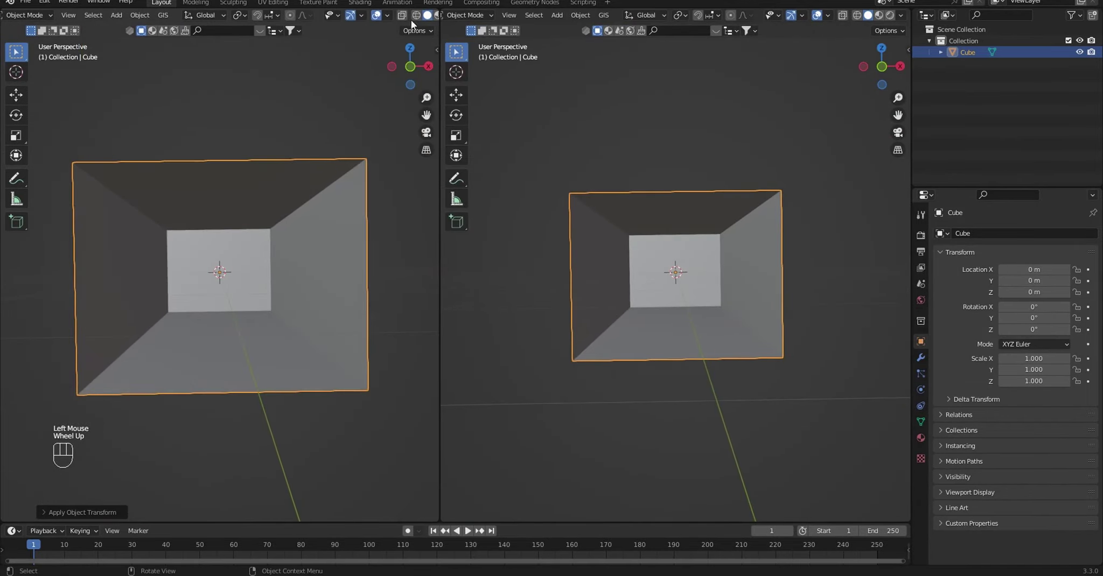
Keep Eevee as the render engine in the render settings.
click(920, 235)
click(1049, 233)
click(810, 176)
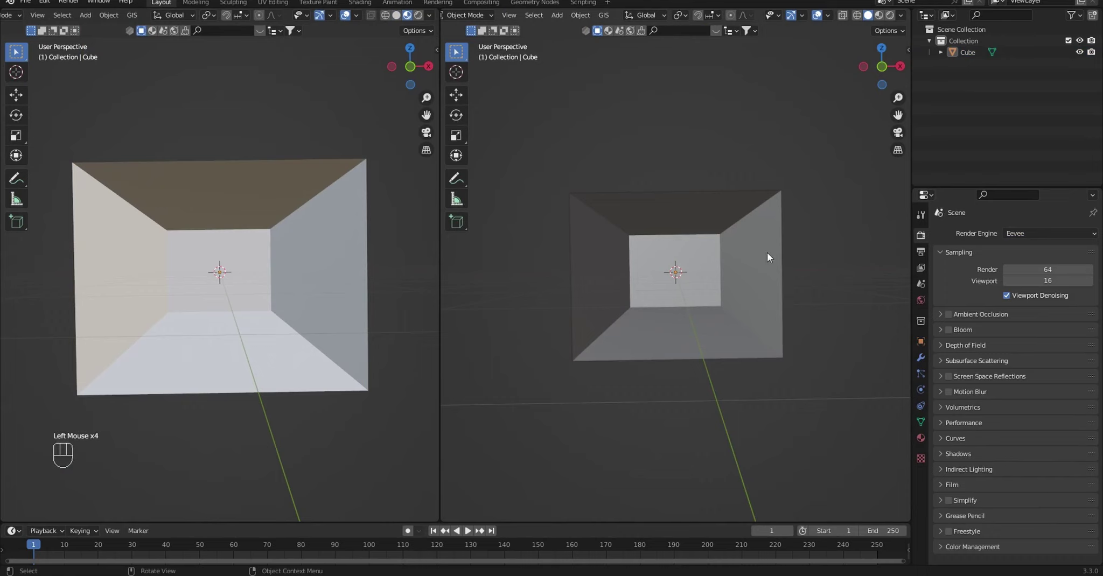
Turn the right-hand view into a Shader Editor with its side panel hidden.
click(461, 14)
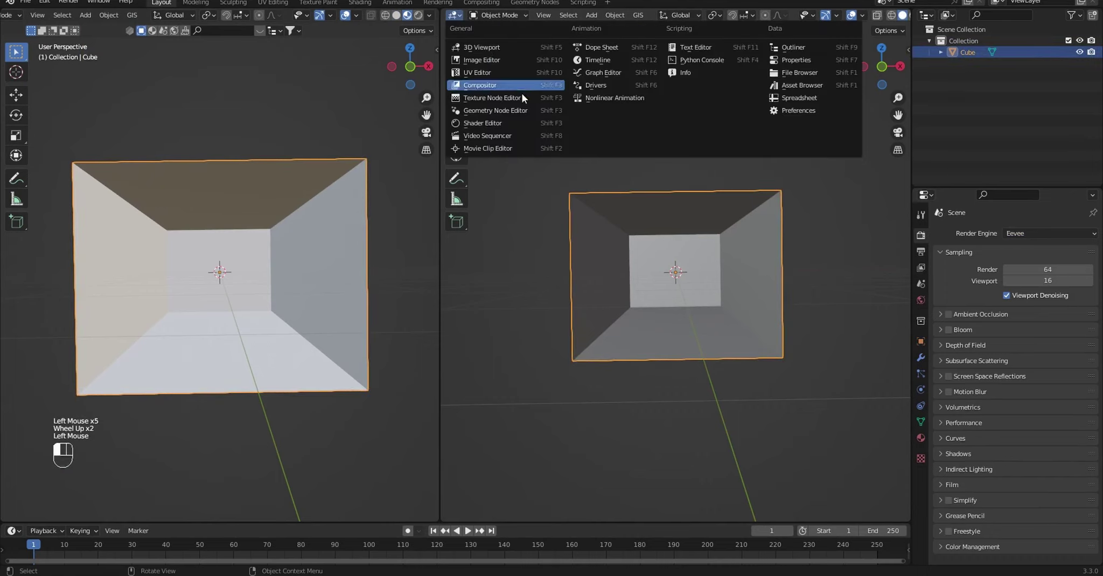
click(516, 123)
key(n)
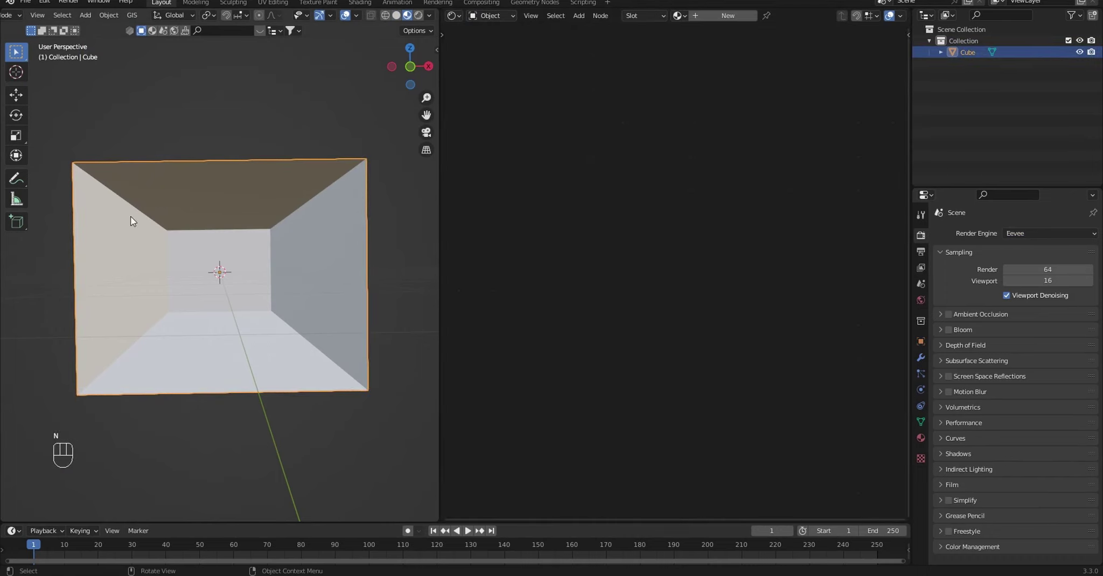
Create a new material and add image texture and mapping nodes to its Principled BSDF.
click(703, 34)
scroll(539, 185, up, 3)
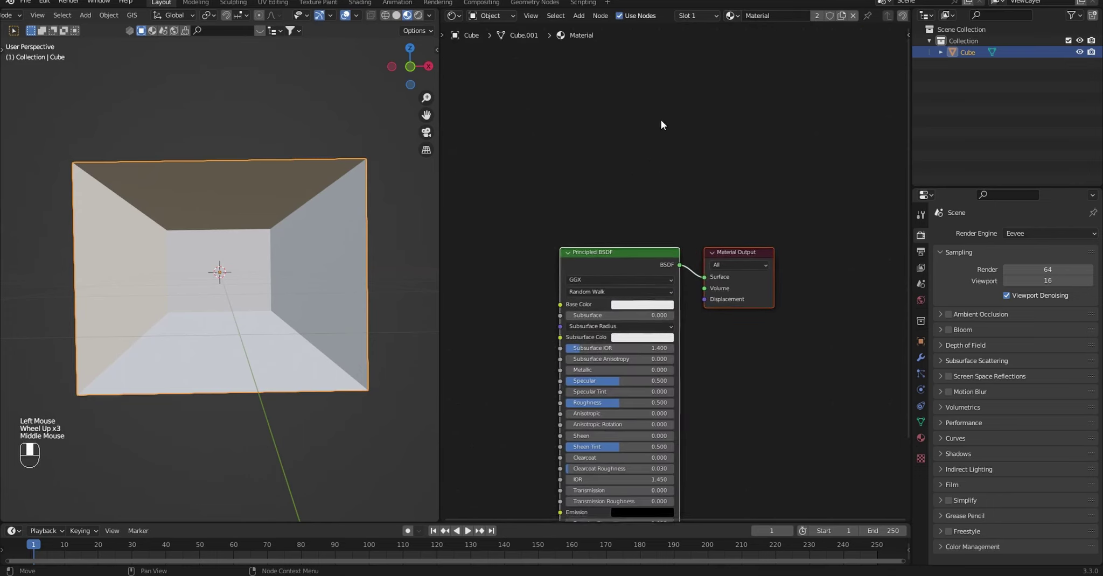
middle_drag(659, 123, 755, 130)
click(759, 154)
key(ctrl+t)
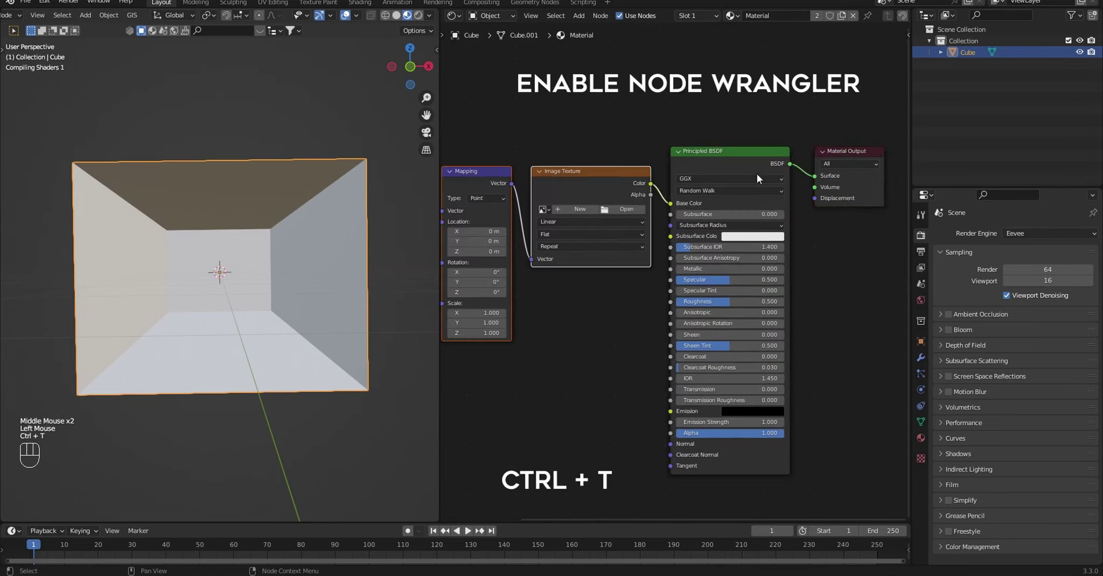
Load the sci-fi panel image into the Image Texture node and tidy the texture nodes.
click(633, 206)
click(312, 323)
double_click(677, 234)
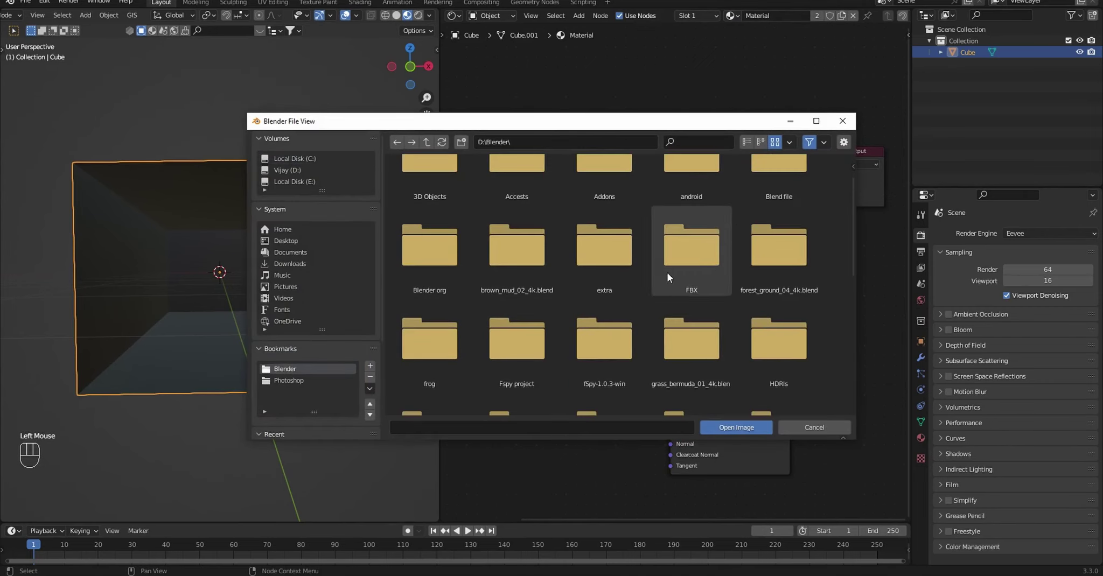
double_click(578, 338)
middle_drag(217, 361, 214, 322)
middle_drag(452, 97, 532, 126)
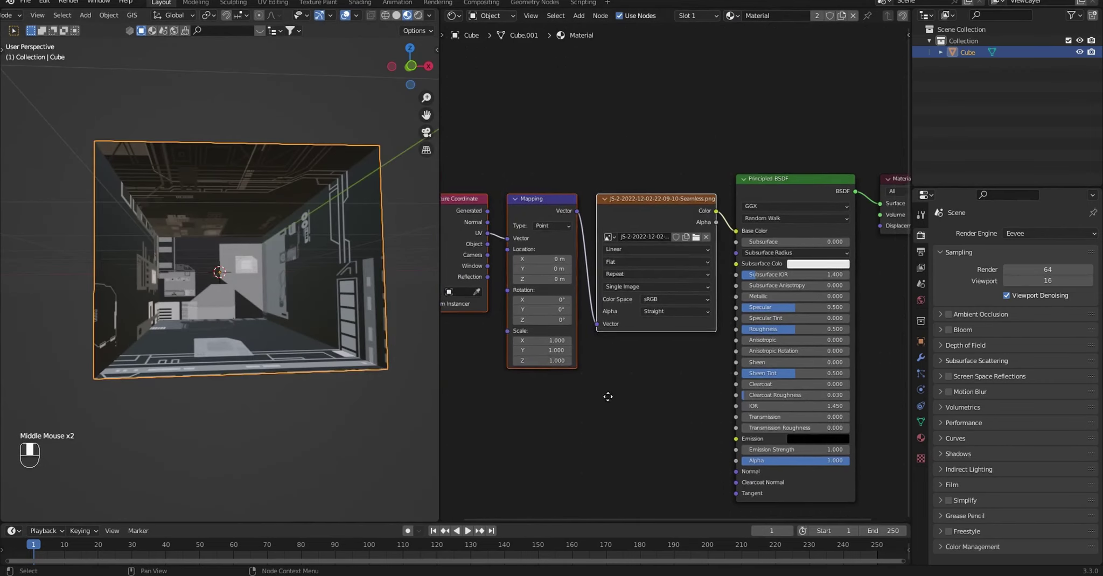
drag(481, 120, 557, 255)
drag(547, 200, 498, 239)
Enlarge the bottom area and turn it into the Image/UV editor.
click(13, 396)
mouse_move(32, 521)
mouse_down()
mouse_move(32, 386)
mouse_move(38, 459)
mouse_up()
click(44, 503)
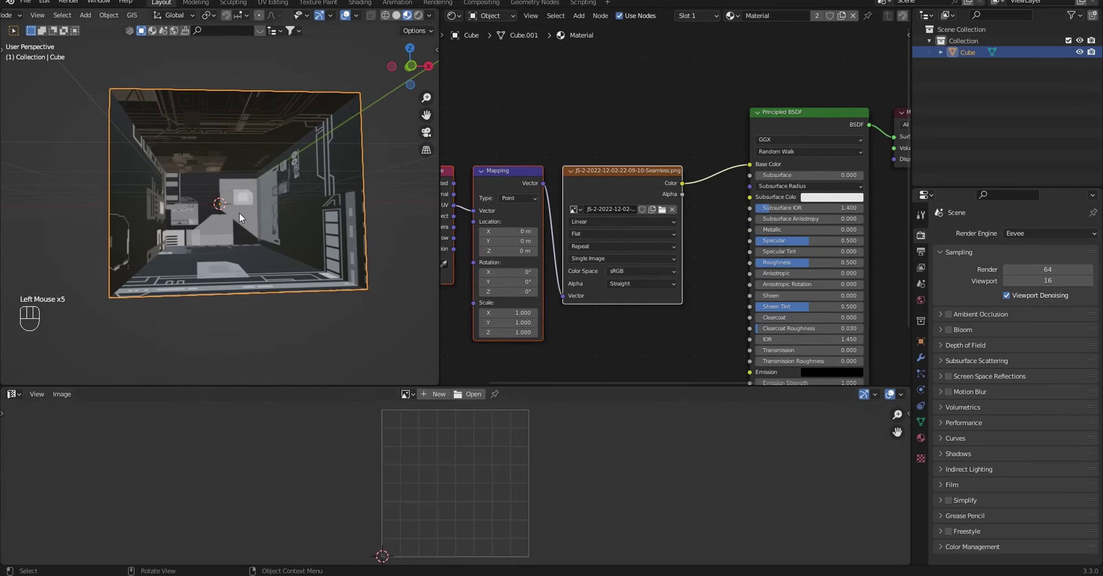
Select the back wall in Edit Mode and rotate its UV island on the panel texture.
key(Tab)
click(239, 212)
scroll(388, 485, down, 3)
scroll(387, 484, down, 3)
mouse_move(388, 485)
middle_down()
mouse_move(388, 516)
mouse_move(481, 525)
middle_up()
scroll(387, 516, down, 2)
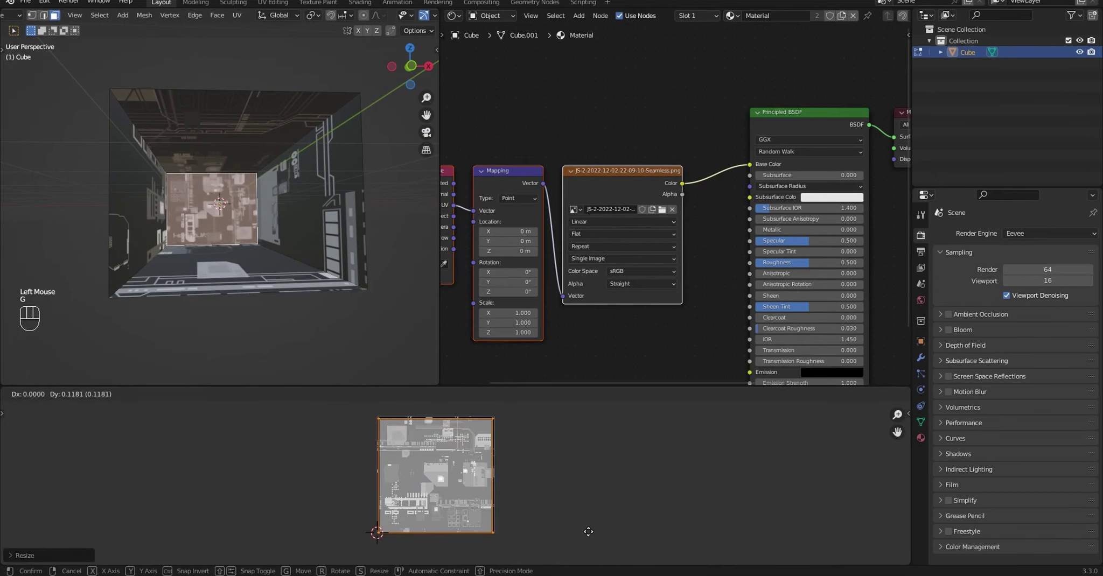
scroll(220, 215, up, 4)
key(r)
click(542, 474)
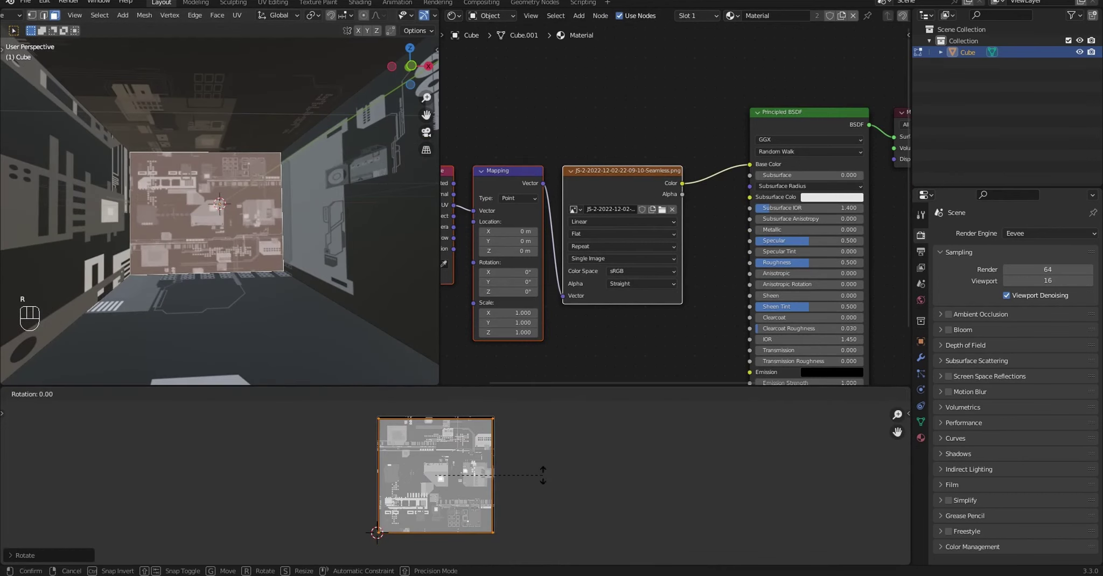
Select the floor and ceiling, moving the ceiling's UVs to another texture area.
click(255, 326)
scroll(254, 326, down, 1)
middle_drag(255, 326, 258, 366)
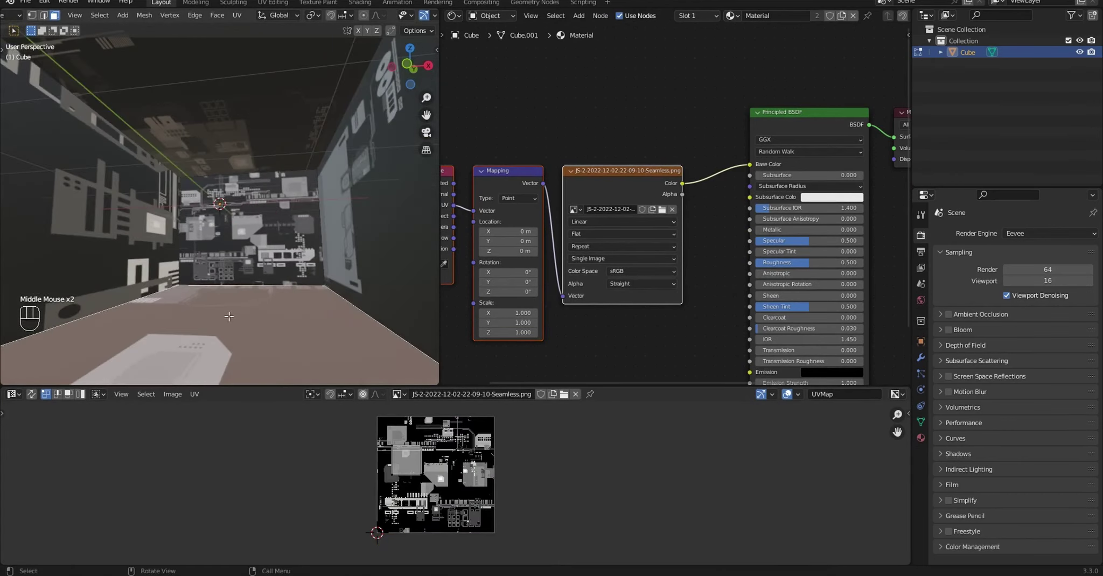
click(489, 480)
click(443, 457)
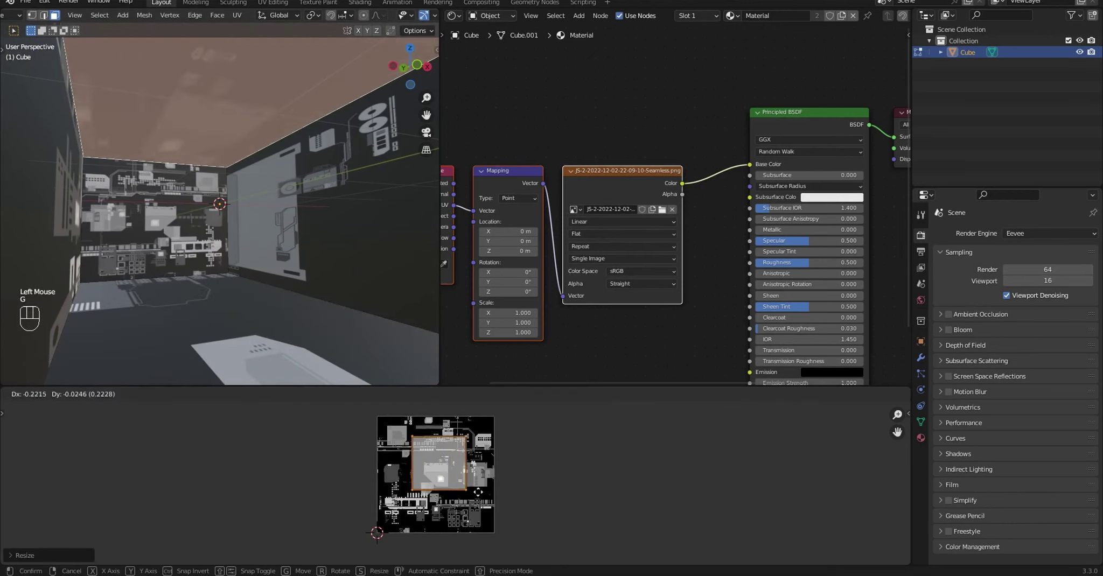
click(443, 456)
key(g)
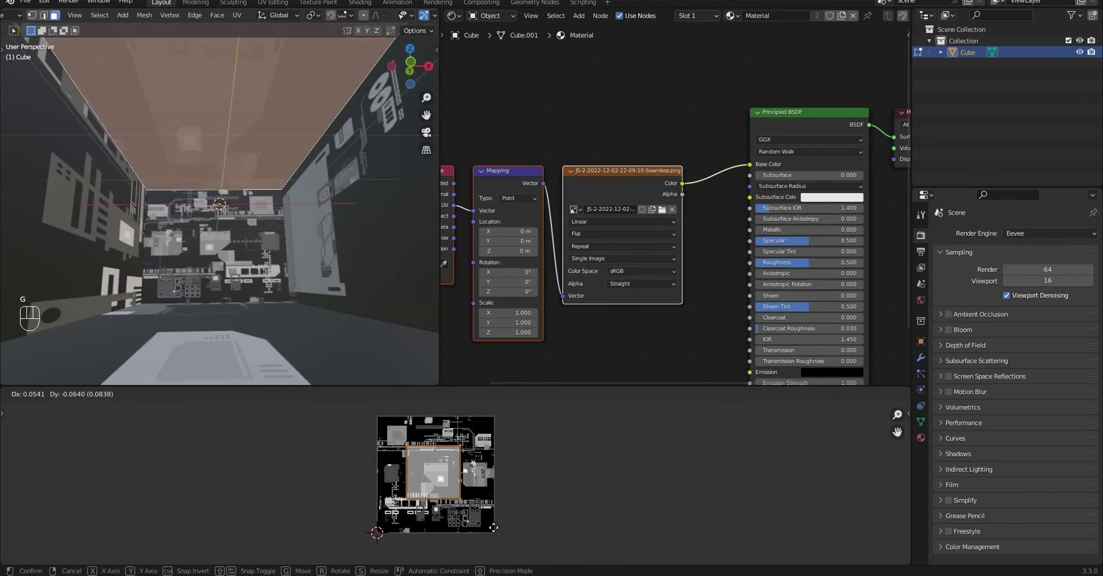
click(391, 461)
middle_drag(323, 323, 367, 342)
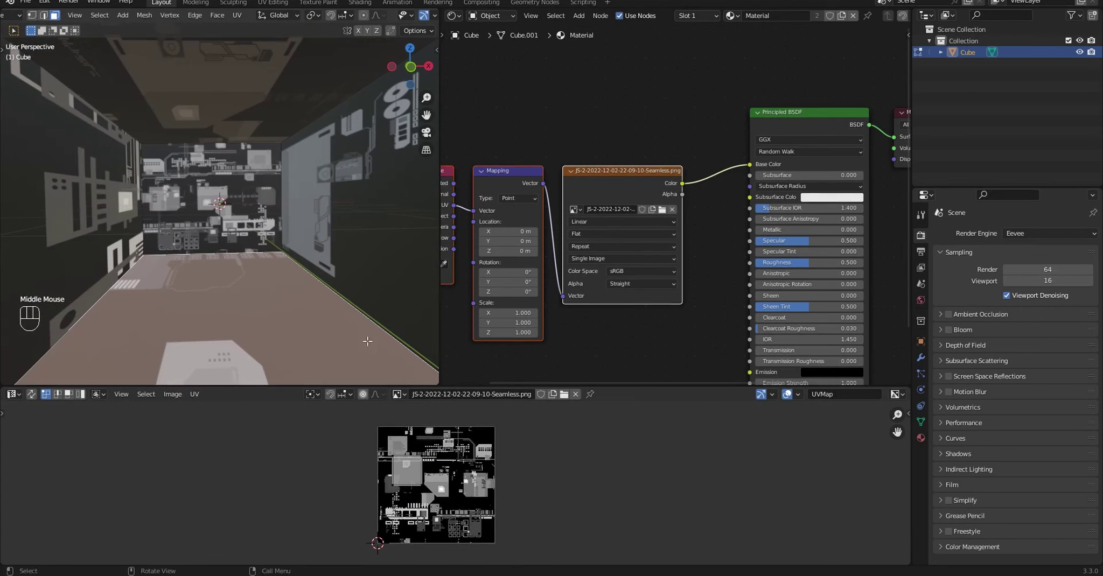
scroll(297, 462, down, 3)
scroll(639, 309, down, 3)
Duplicate the image texture and feed it through a Bump node into the shader's Normal.
key(shift+d)
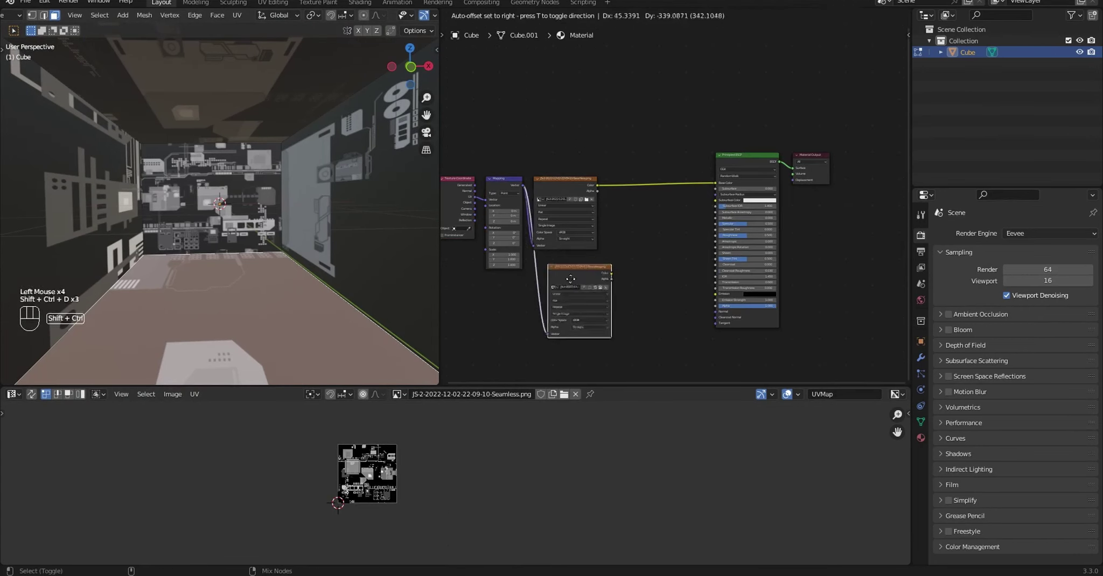
click(574, 275)
scroll(639, 287, up, 2)
middle_drag(619, 280, 639, 287)
key(shift+a)
text(bum)
key(Return)
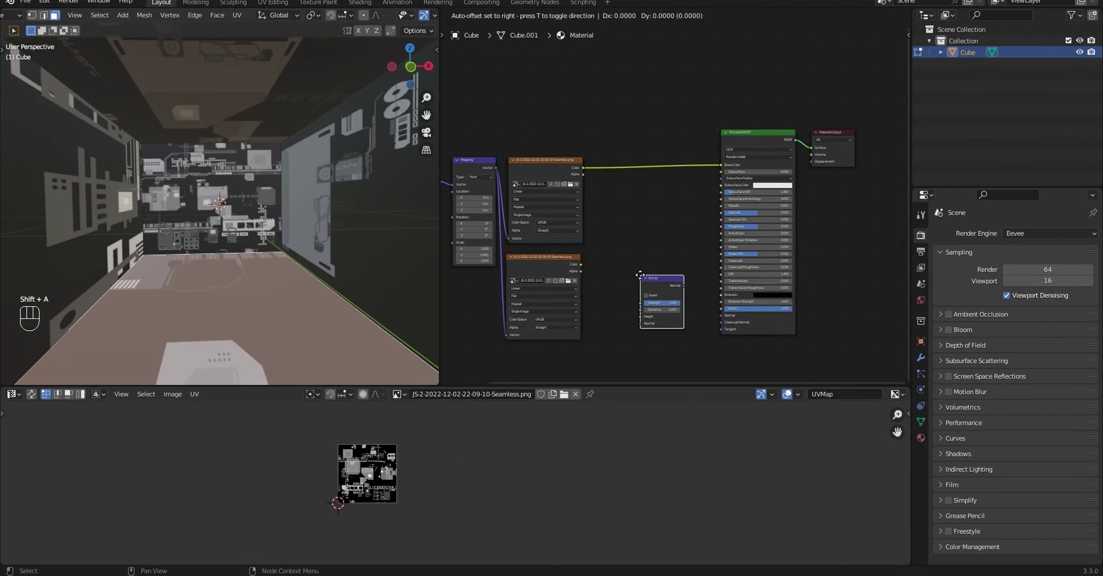
drag(714, 307, 720, 315)
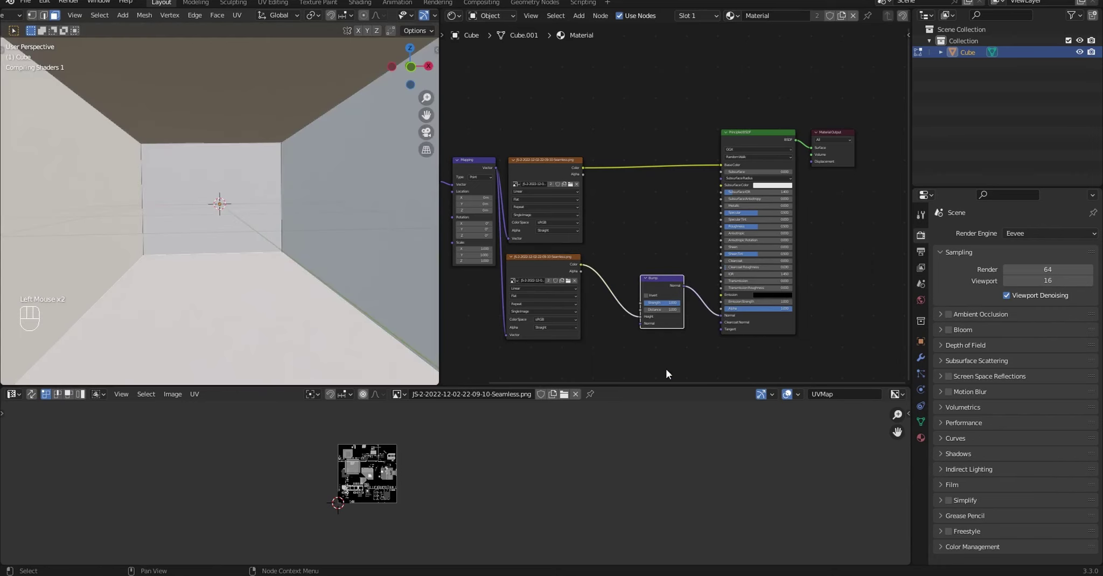
drag(646, 386, 646, 551)
middle_drag(302, 323, 344, 323)
Connect the panel image colour to the shader's Specular input.
key(Tab)
drag(583, 249, 618, 260)
drag(714, 295, 720, 287)
Assign the floor faces a second material slot with a new ground material.
key(Tab)
click(921, 437)
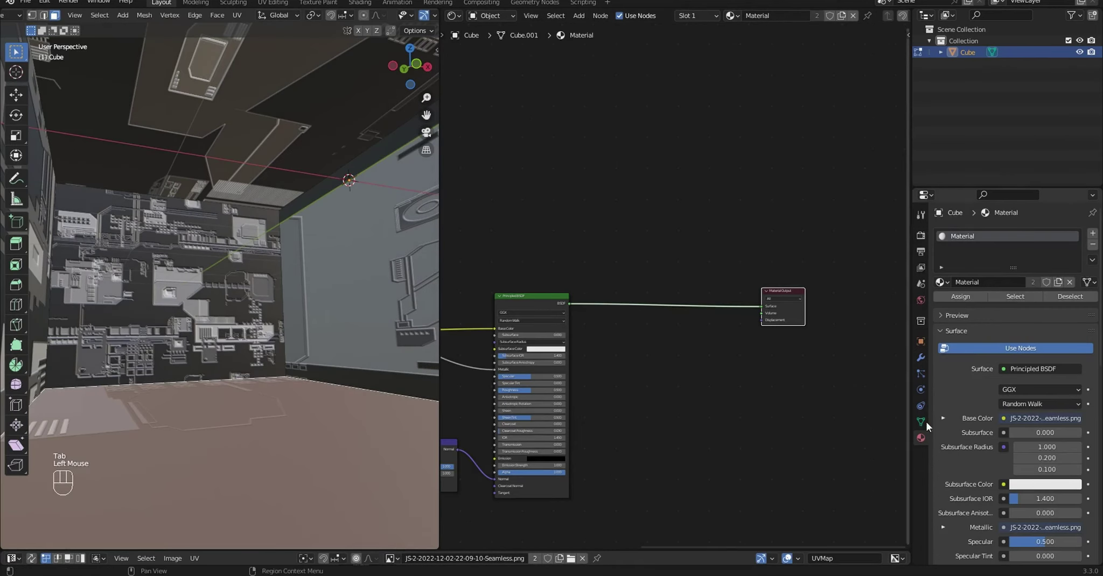
click(1092, 233)
click(964, 319)
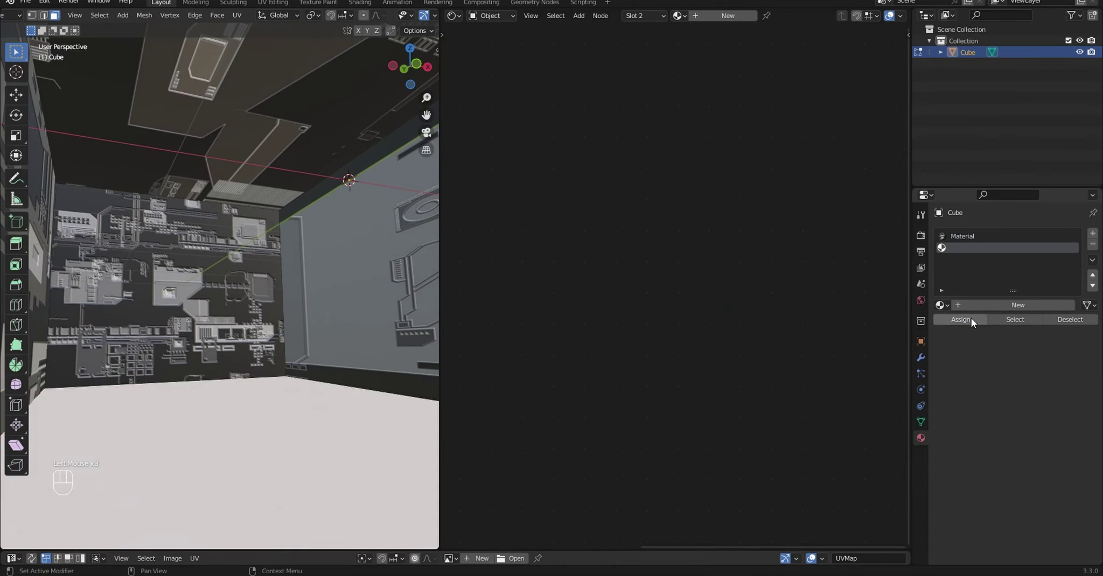
click(1002, 305)
scroll(581, 384, up, 2)
middle_drag(581, 384, 820, 368)
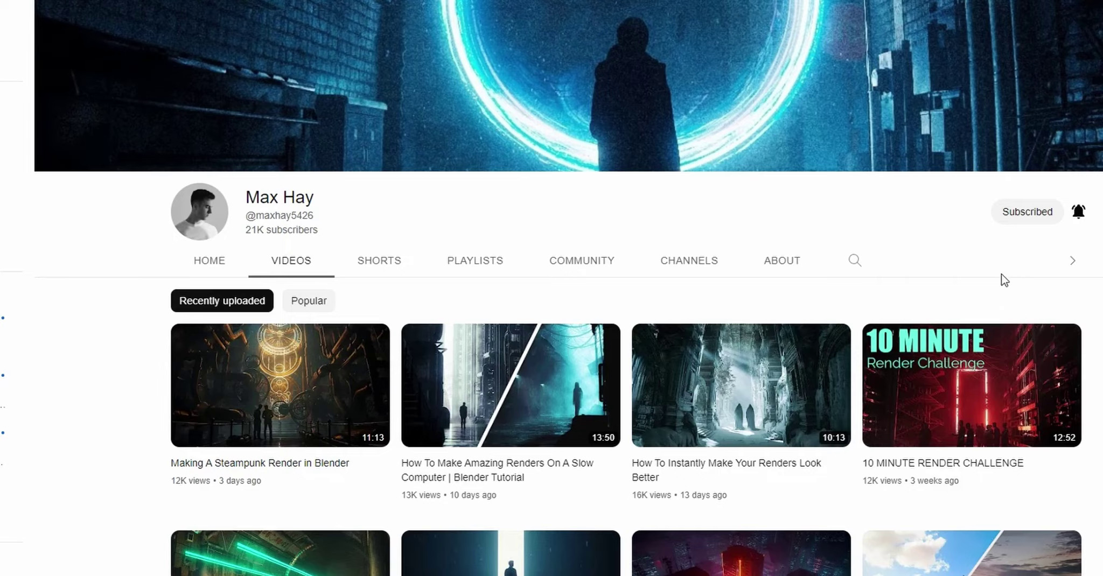
scroll(1003, 280, down, 5)
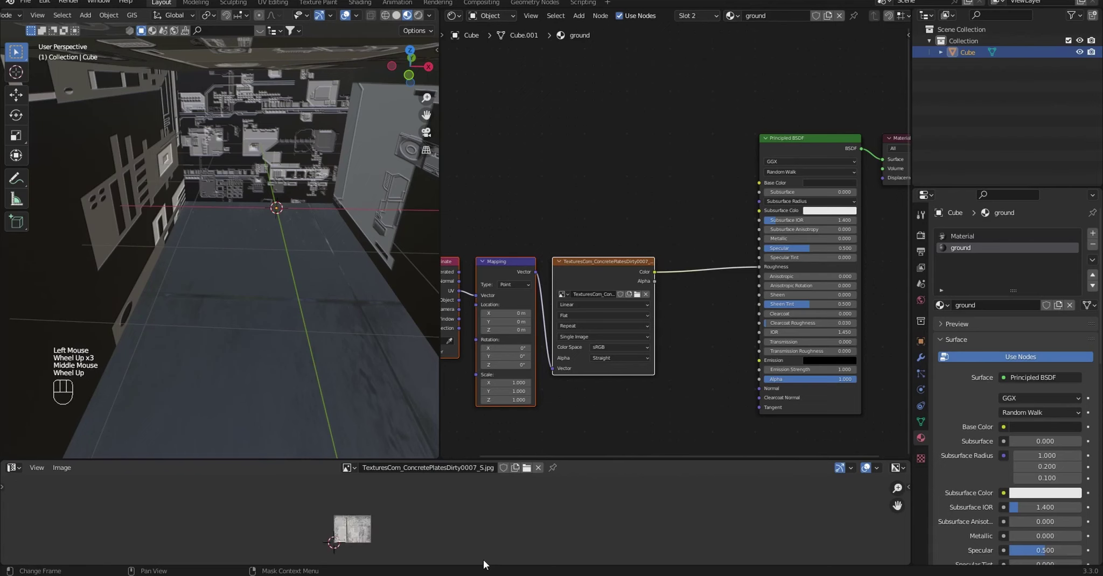
Scale all the floor's UVs to change the concrete tiling.
scroll(457, 535, down, 1)
key(a)
key(s)
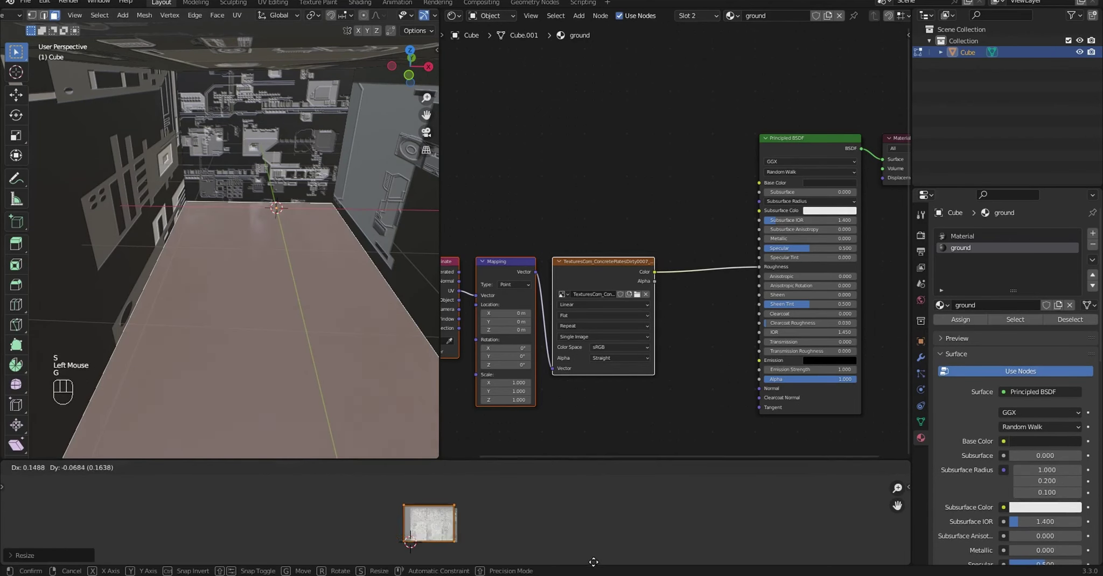
click(593, 561)
key(Tab)
Insert a ColorRamp node between the floor texture and the shader.
middle_drag(265, 377, 366, 326)
middle_drag(689, 328, 619, 345)
key(shift+a)
click(642, 365)
click(673, 318)
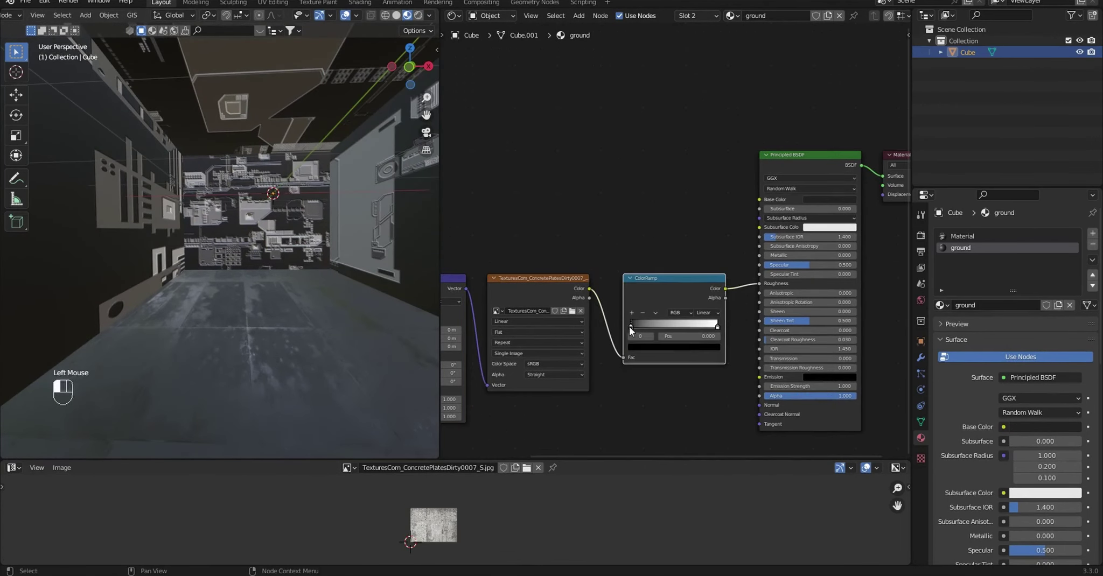
mouse_move(345, 341)
middle_down()
mouse_move(312, 307)
mouse_move(264, 288)
middle_up()
scroll(550, 217, down, 3)
Add a camera aligned to the current view down the corridor and nudge it.
key(shift+a)
click(204, 503)
scroll(258, 299, up, 2)
key(ctrl+alt+KP_0)
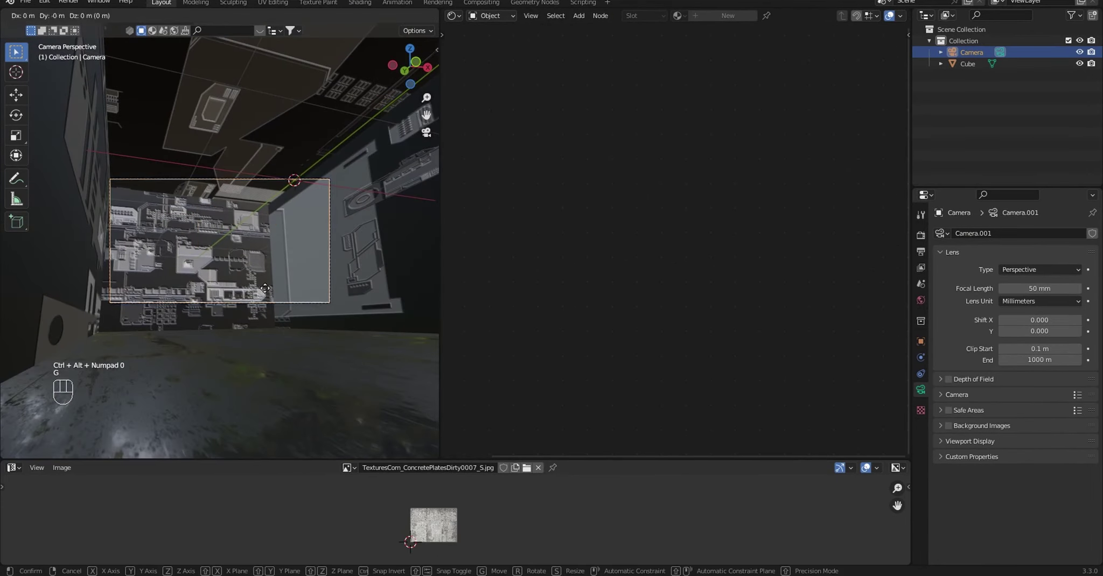
key(g)
click(262, 300)
Set the camera's focal length to 30 mm and refine the framing.
key(n)
key(n)
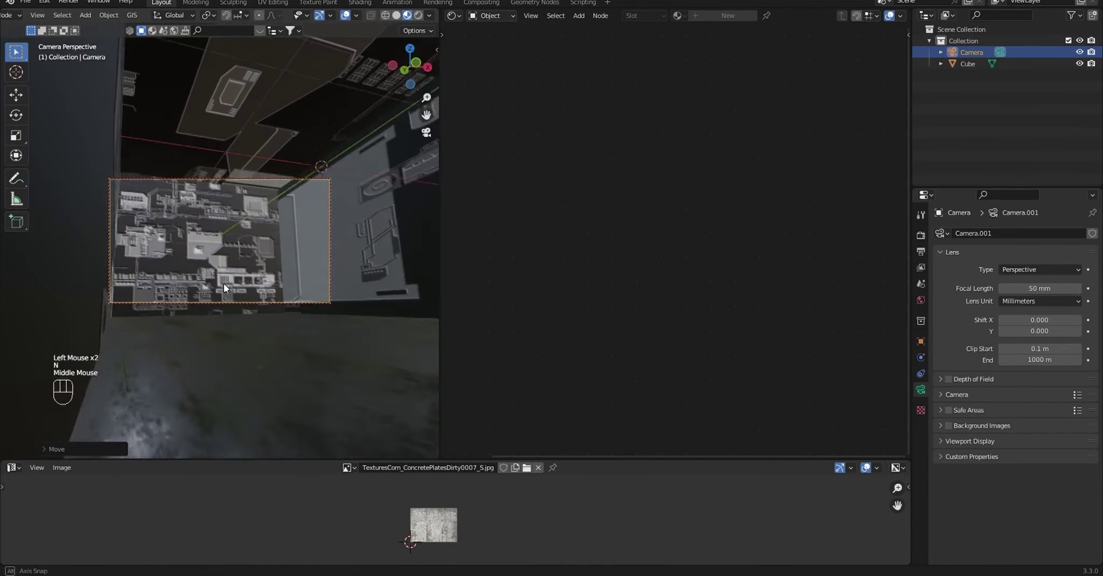
middle_drag(222, 284, 218, 253)
scroll(219, 253, down, 1)
text(30)
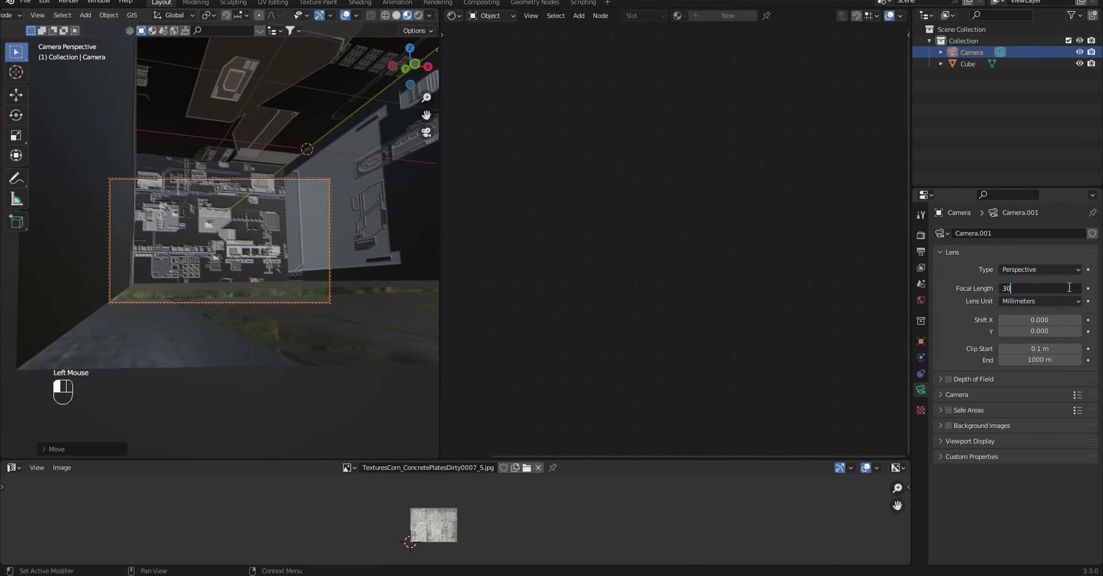
key(Return)
ctrl+middle_drag(245, 291, 244, 255)
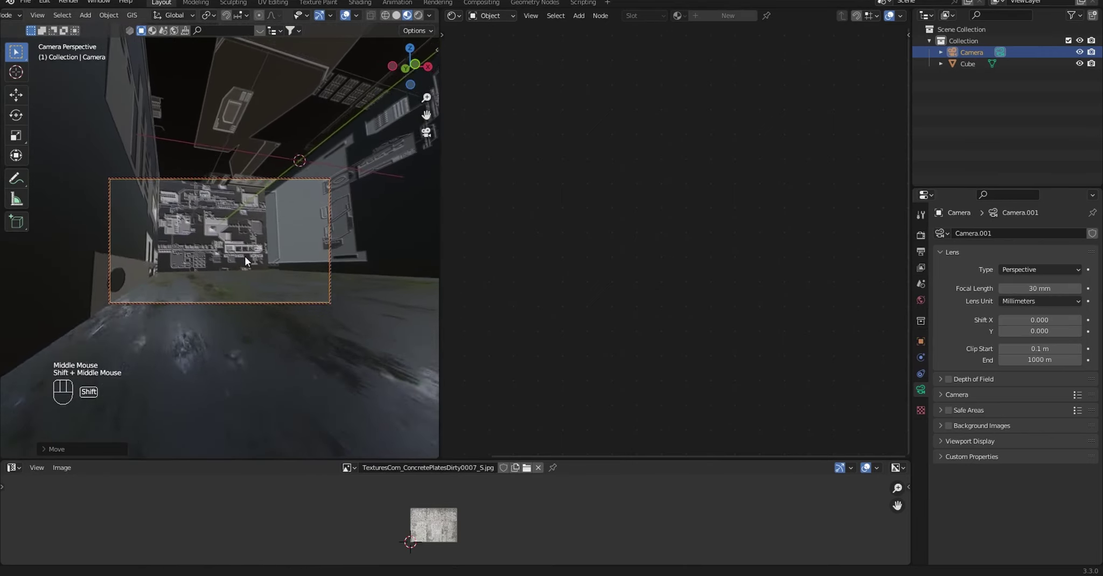
Select the corridor cube and bring its wall material nodes into view.
key(n)
click(409, 226)
key(n)
middle_drag(283, 286, 301, 277)
scroll(301, 277, up, 2)
middle_drag(302, 277, 304, 272)
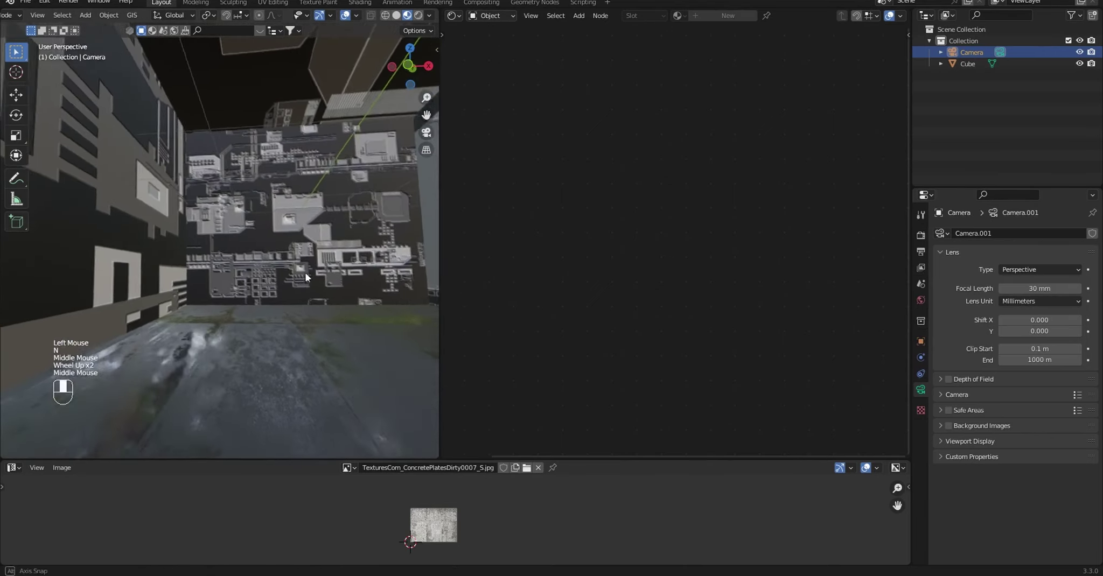
click(358, 186)
middle_drag(538, 210, 498, 222)
scroll(506, 222, down, 1)
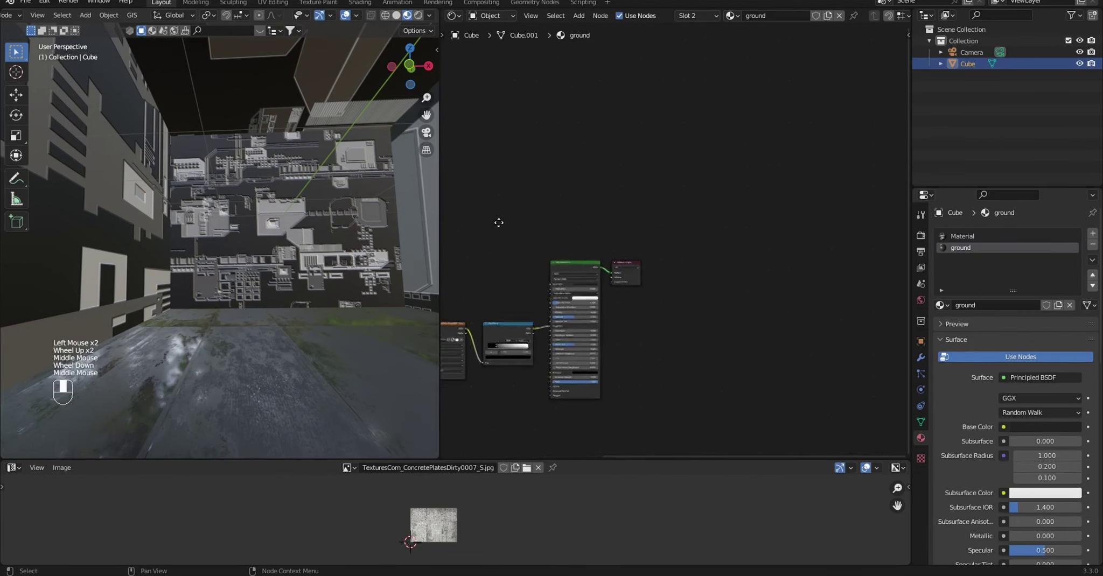
key(Tab)
Add a Mix Shader onto the BSDF-to-output link.
click(649, 210)
text(mix s)
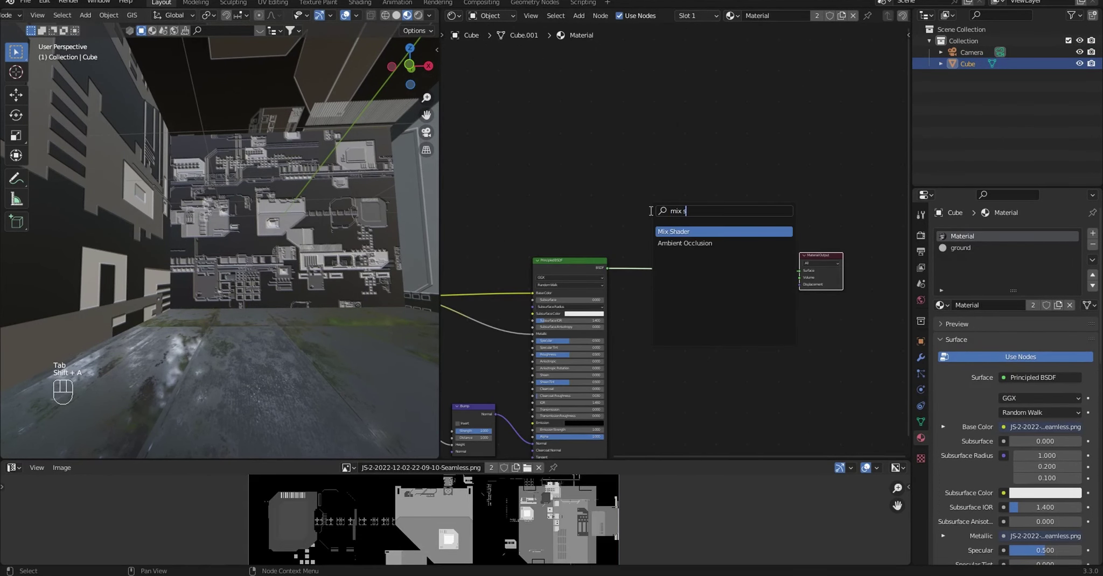
key(Return)
click(703, 283)
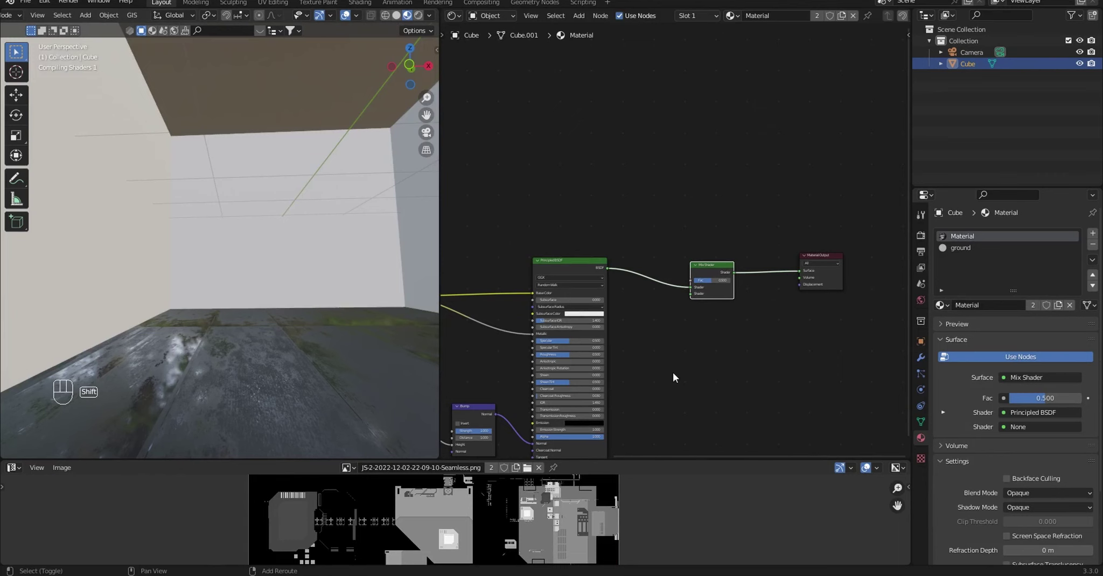
Add an Emission node and connect it to the Mix Shader's second input.
key(shift+a)
click(673, 373)
text(em)
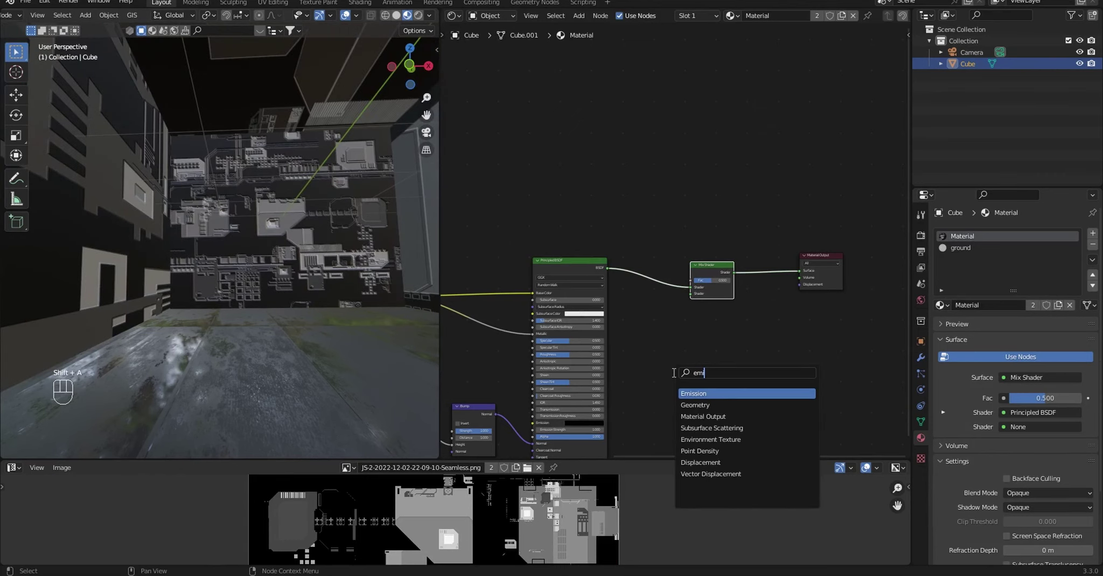
key(Return)
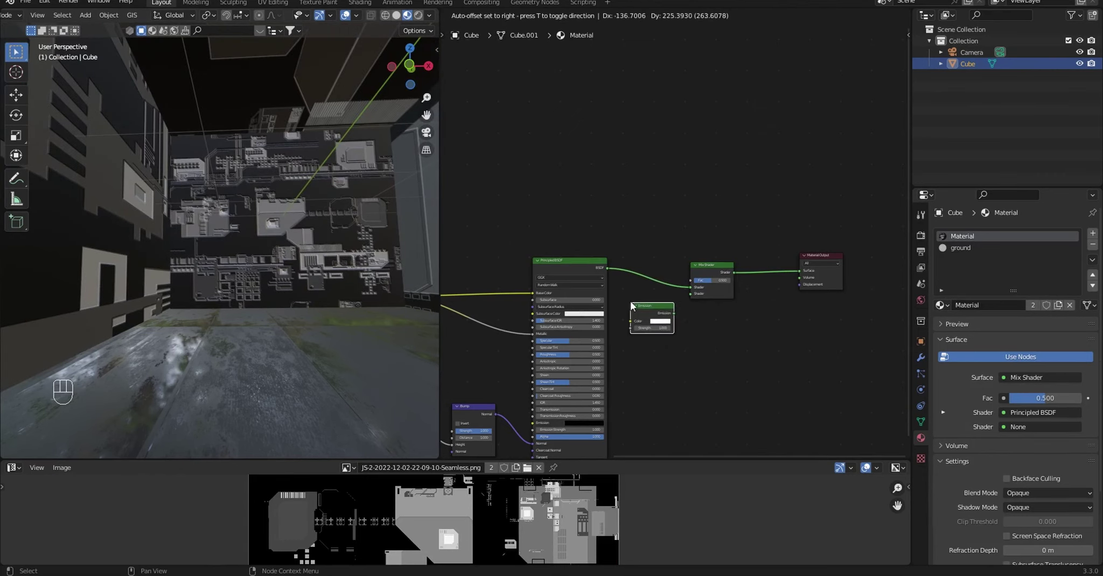
drag(690, 291, 690, 293)
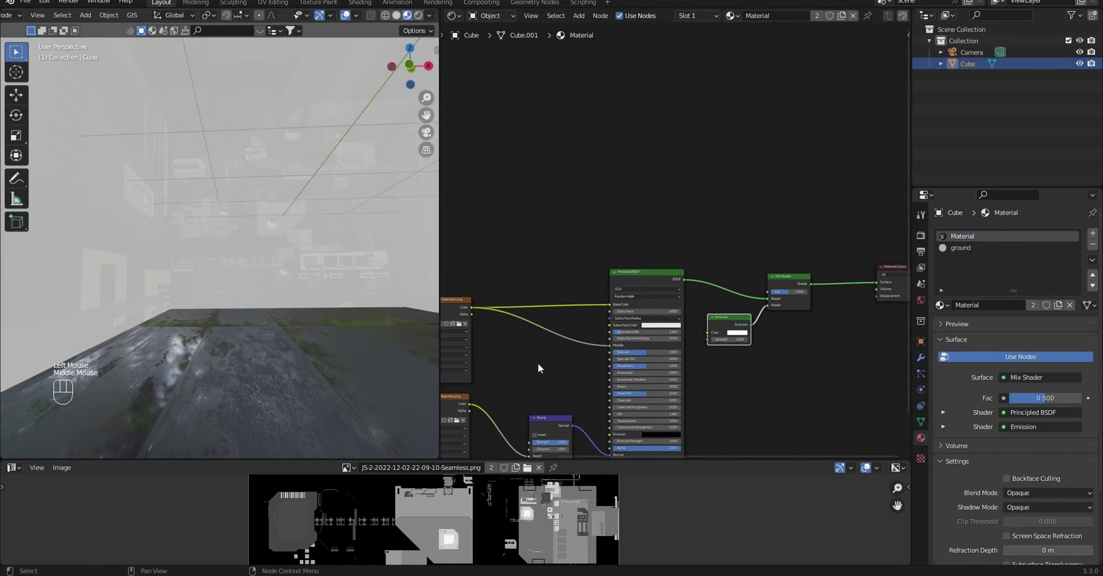
middle_drag(537, 363, 510, 313)
Duplicate the image texture node and place it above the shader.
key(shift+d)
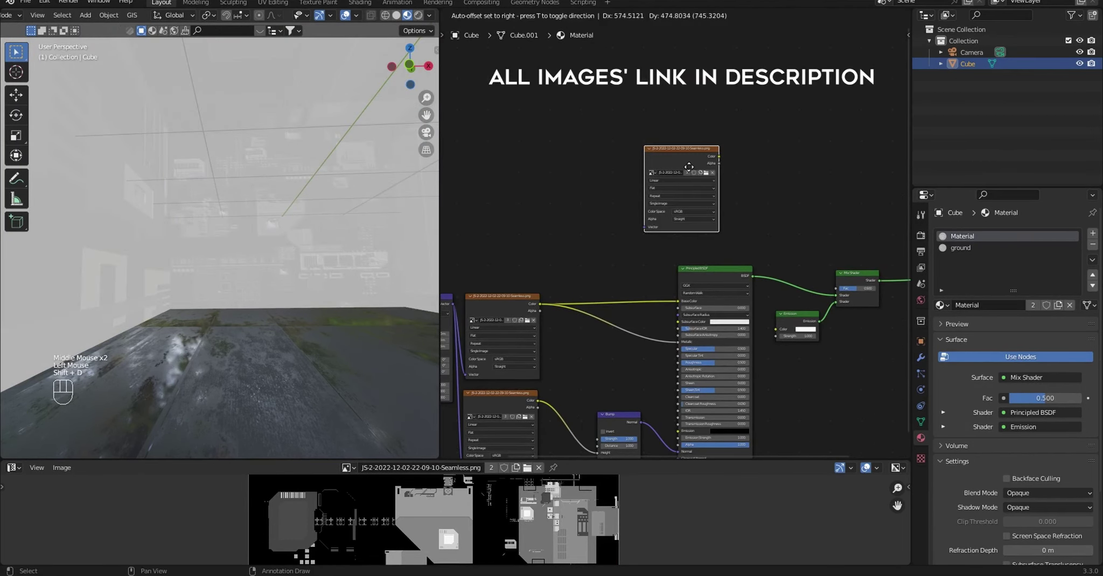
click(688, 163)
middle_drag(688, 163, 547, 164)
scroll(516, 135, up, 1)
drag(516, 135, 514, 155)
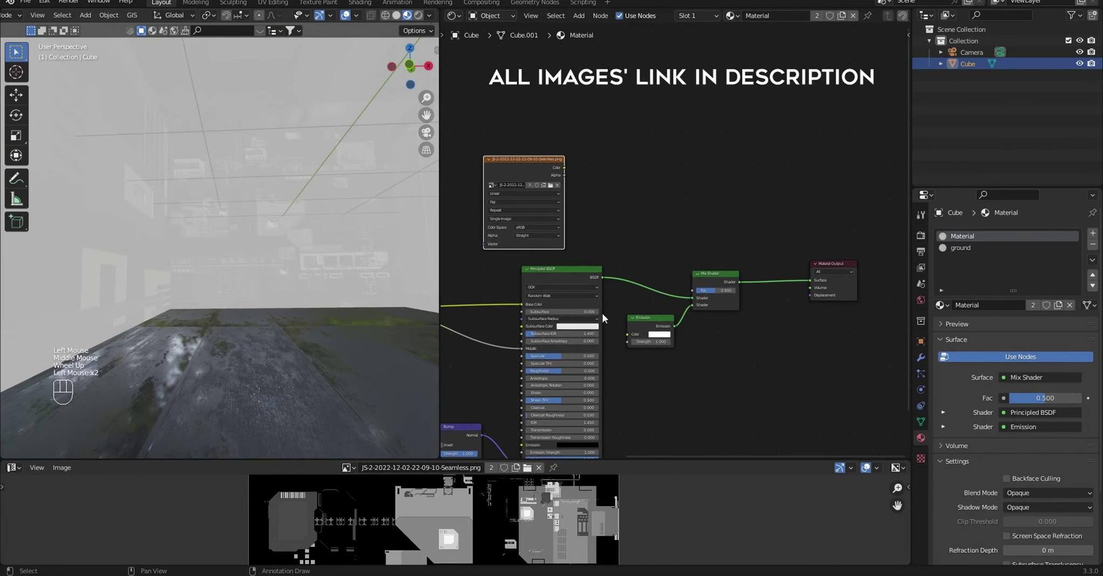
drag(701, 463, 701, 551)
Load the JS-dotGrid image, route it through a ColorRamp into the Mix Shader factor, and add mapping nodes.
click(522, 221)
double_click(509, 303)
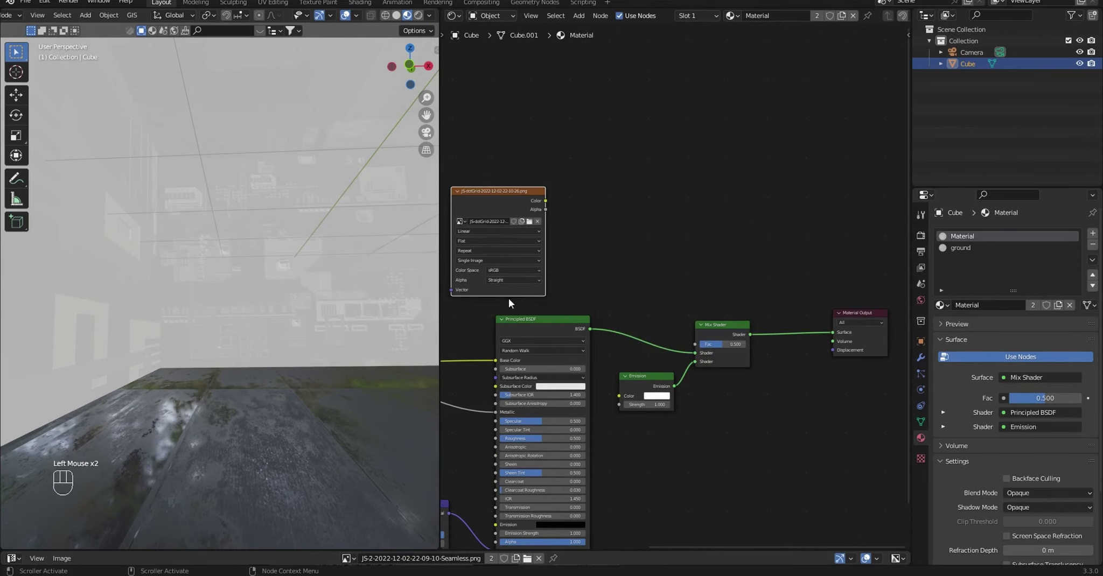
text(col)
click(649, 250)
drag(545, 200, 574, 308)
drag(696, 349, 695, 344)
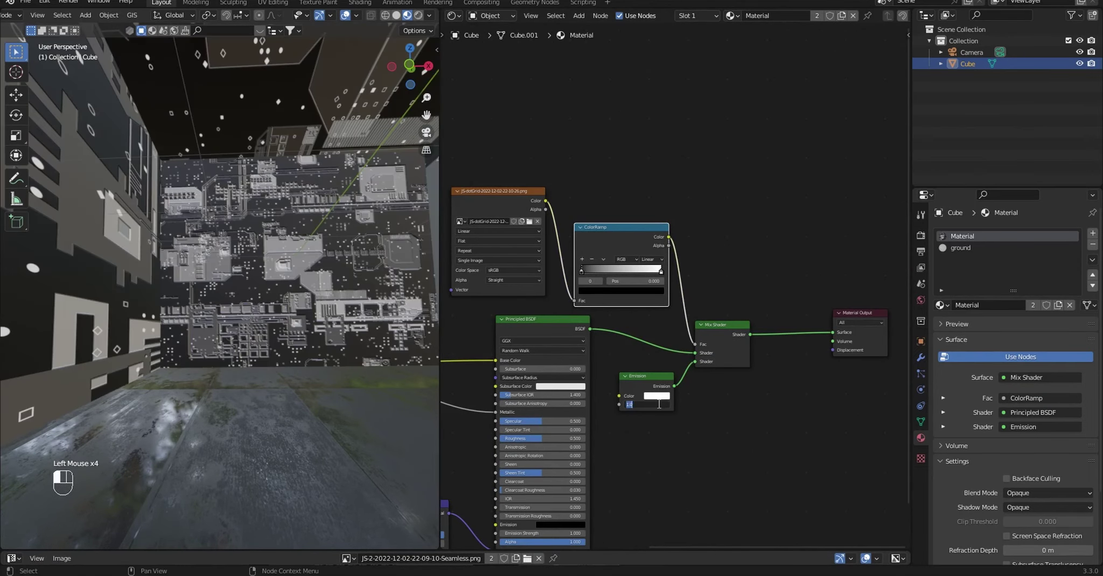
scroll(673, 288, up, 2)
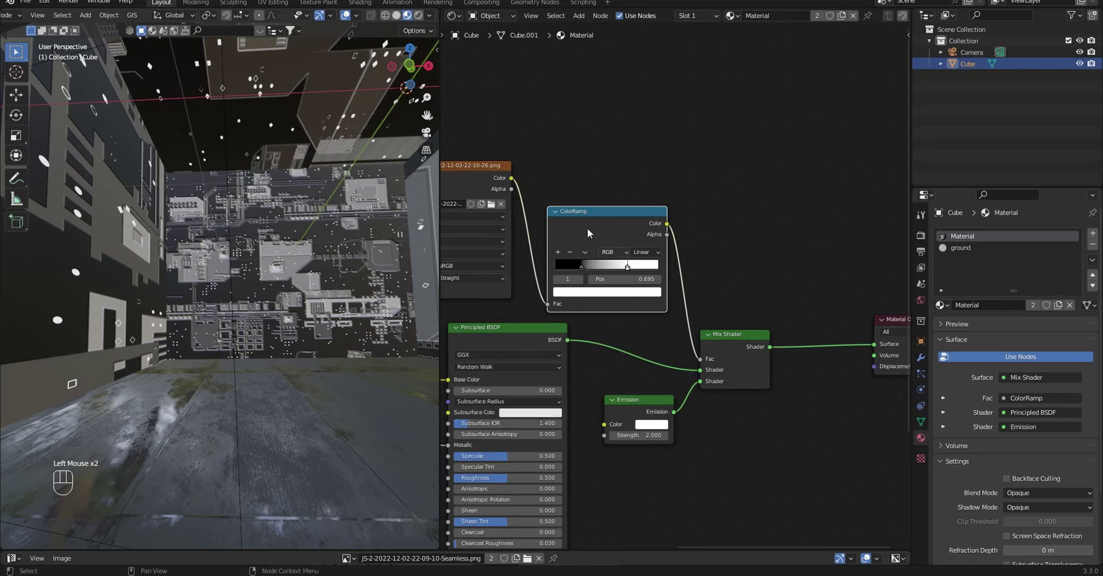
middle_drag(588, 233, 727, 243)
key(ctrl+t)
Duplicate the Mix Shader onto the link before the Material Output.
scroll(727, 242, up, 1)
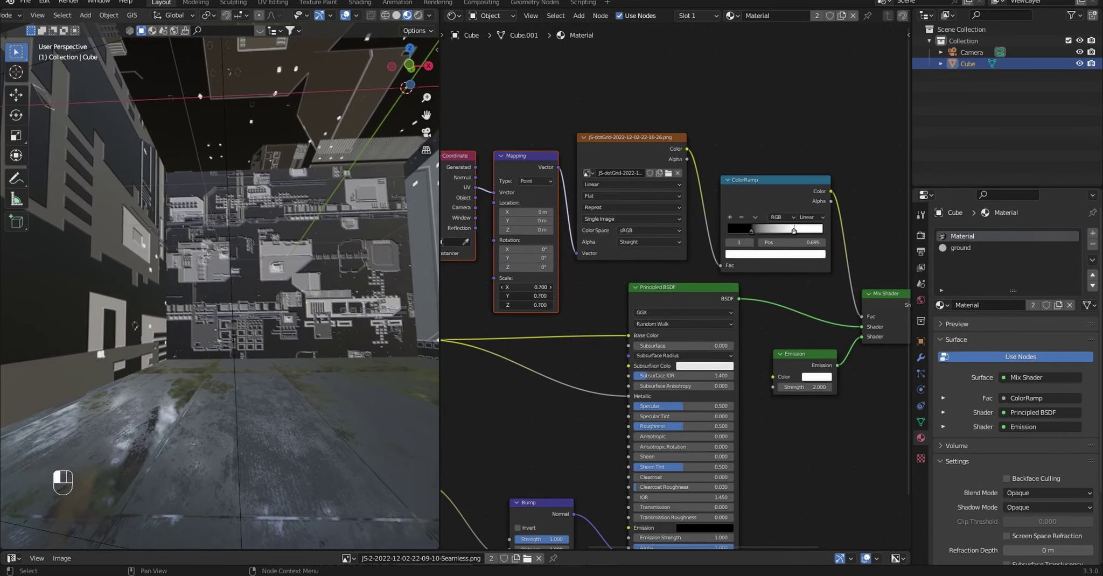
middle_drag(134, 325, 178, 302)
middle_drag(807, 376, 605, 397)
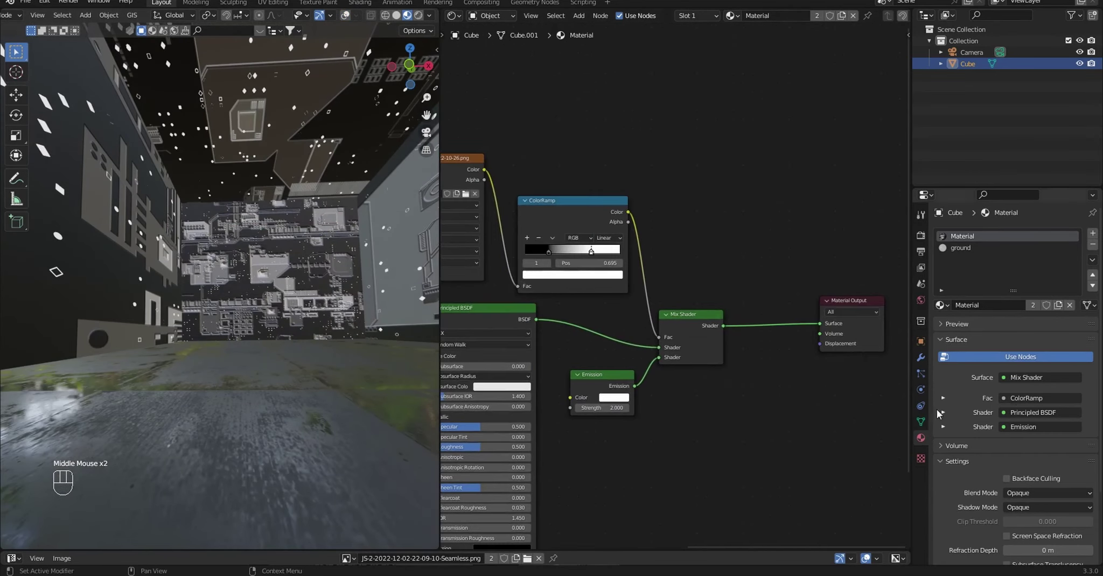
middle_drag(805, 321, 589, 313)
scroll(675, 285, down, 2)
scroll(675, 285, down, 1)
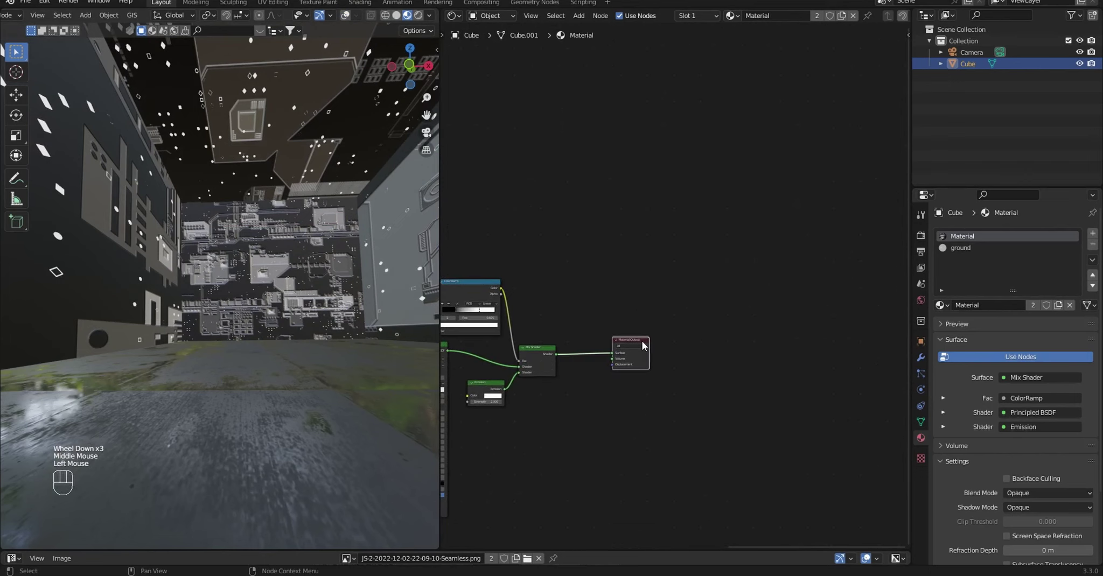
drag(642, 344, 765, 334)
click(559, 370)
click(539, 350)
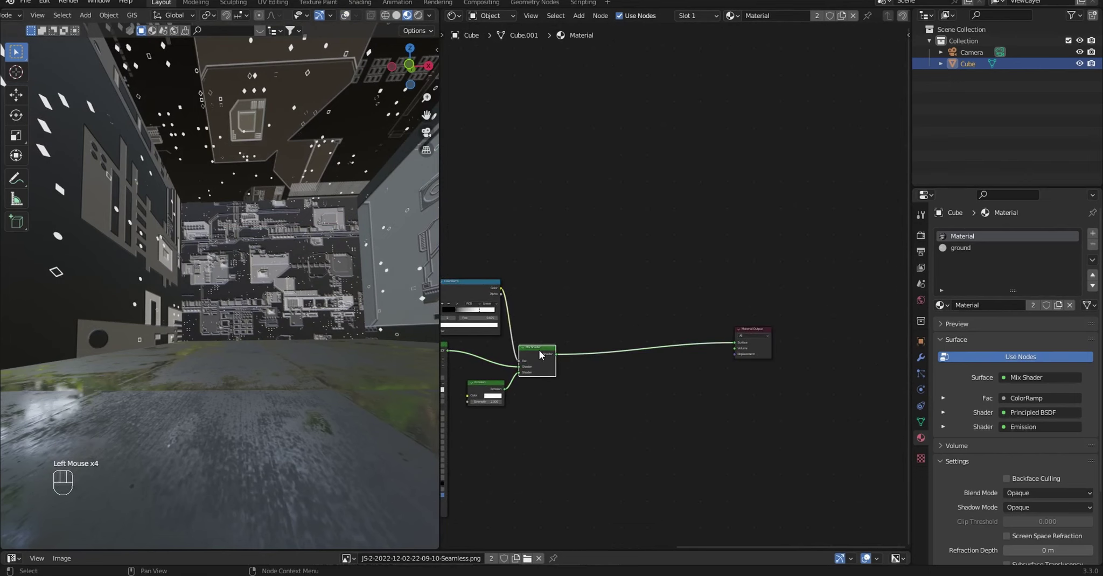
key(shift+d)
click(612, 350)
Connect the Emission into the second Mix Shader and duplicate the wall image texture.
click(481, 390)
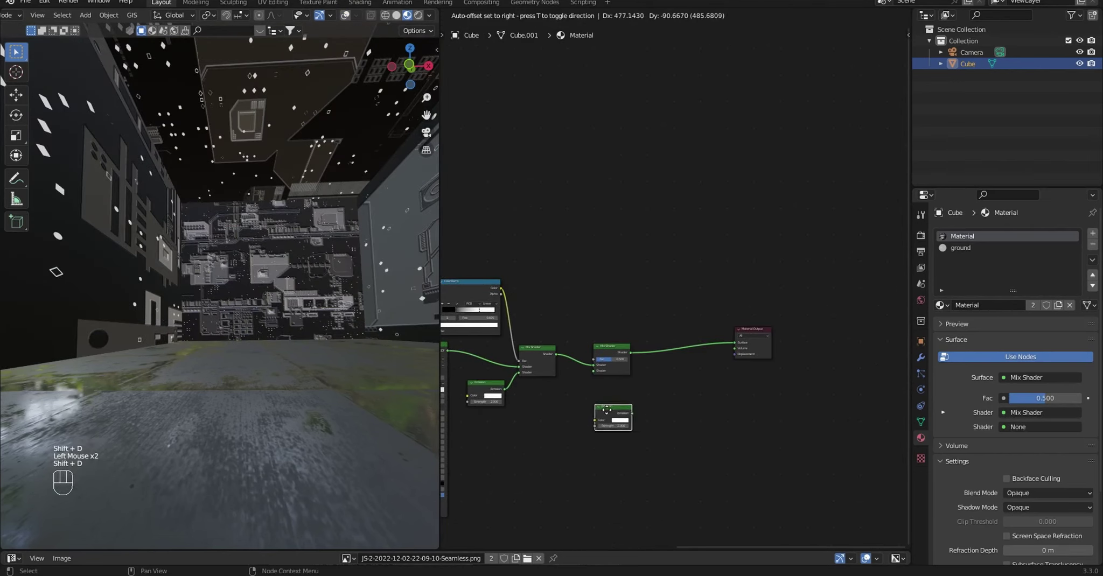
scroll(619, 407, up, 3)
middle_drag(637, 401, 615, 327)
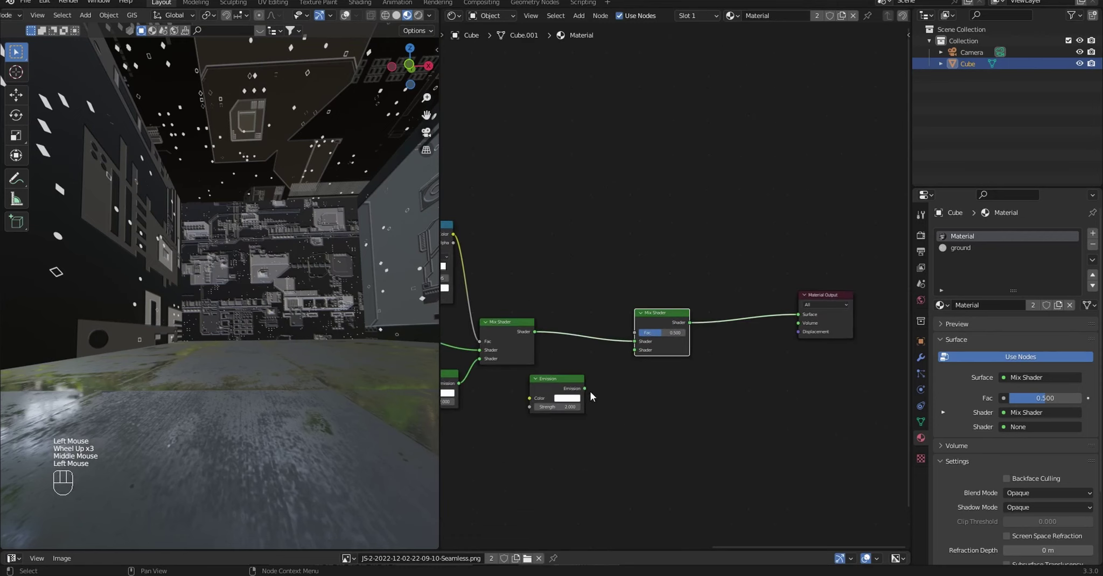
drag(632, 354, 635, 350)
scroll(646, 366, down, 2)
mouse_move(684, 382)
middle_down()
mouse_move(714, 366)
mouse_move(553, 425)
mouse_move(599, 228)
middle_up()
click(482, 369)
click(751, 269)
Feed the duplicated texture through a ColorRamp into the Mix factor, and set World strength to 0.
scroll(553, 426, up, 2)
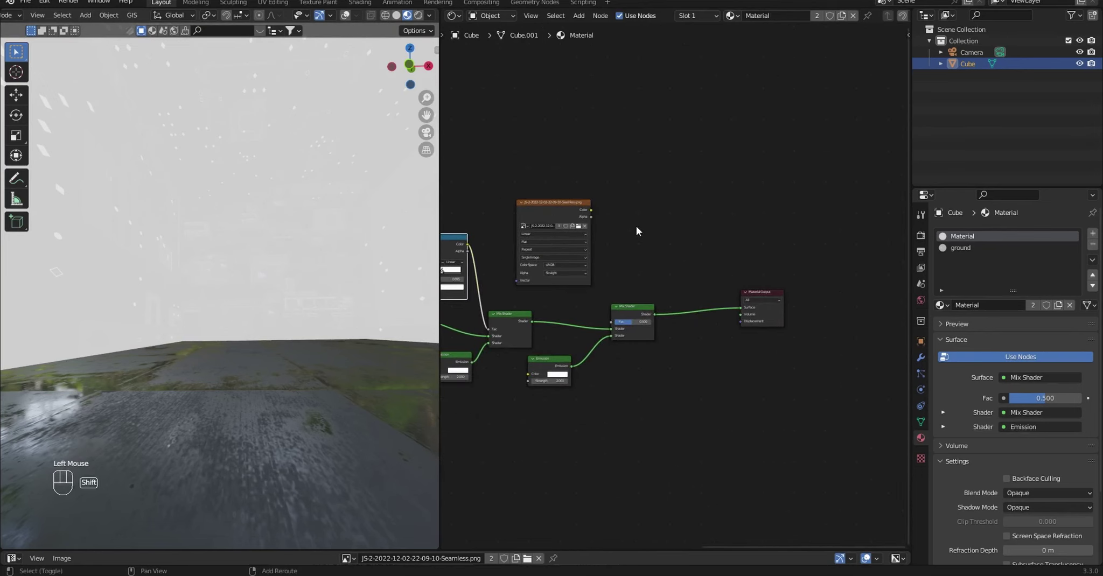
key(shift+a)
key(Return)
click(662, 231)
drag(677, 227, 680, 313)
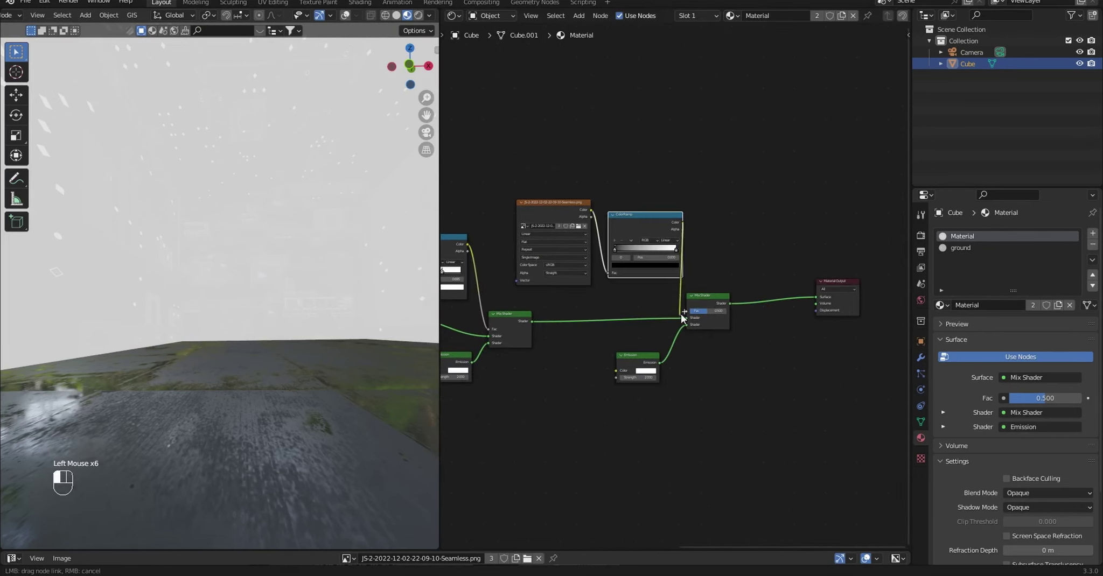
scroll(654, 328, up, 3)
middle_drag(654, 328, 692, 382)
shift+click(539, 217)
drag(539, 216, 512, 222)
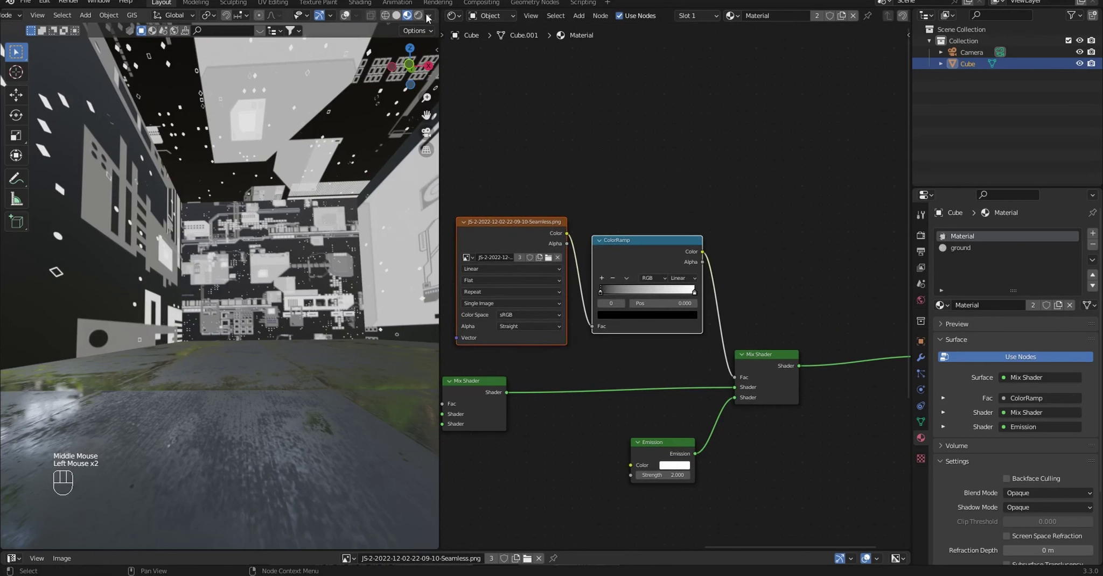
click(921, 302)
drag(1044, 325, 757, 374)
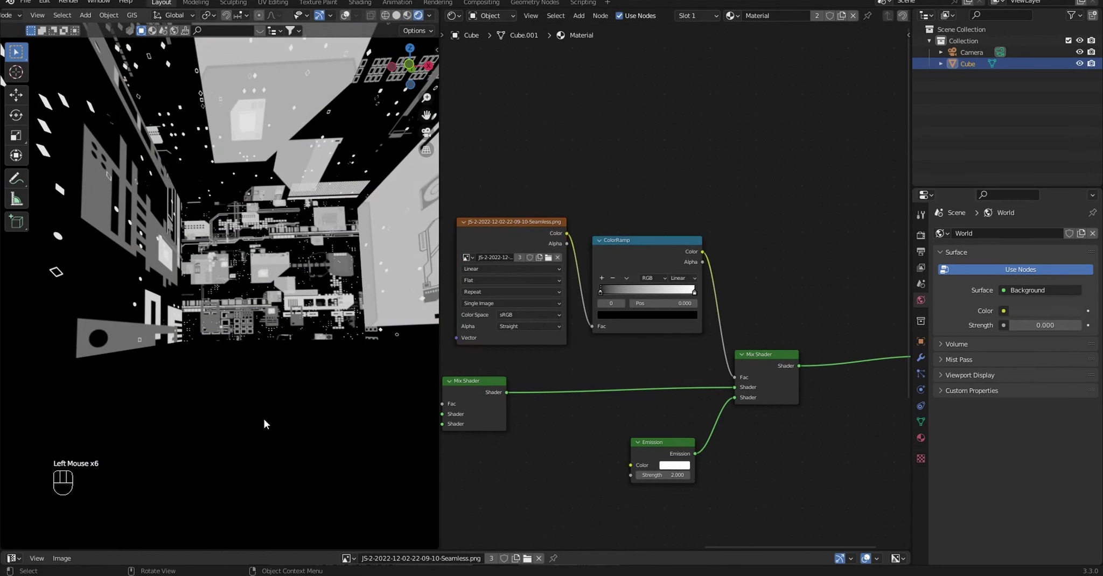
Enable Bloom and Screen Space Reflections in Eevee render settings and check the corridor.
click(920, 235)
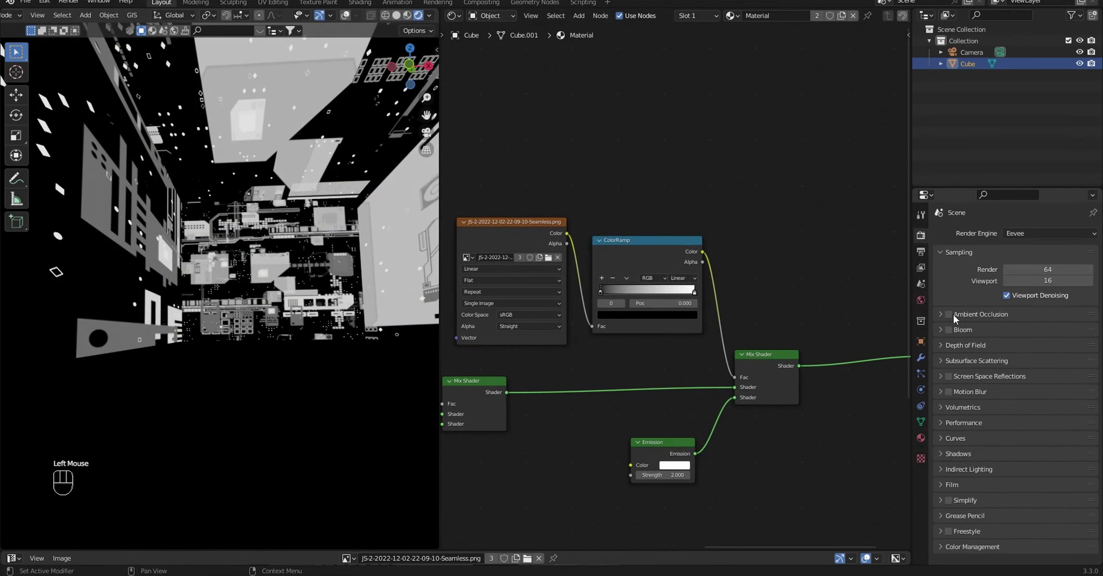
click(950, 328)
click(949, 376)
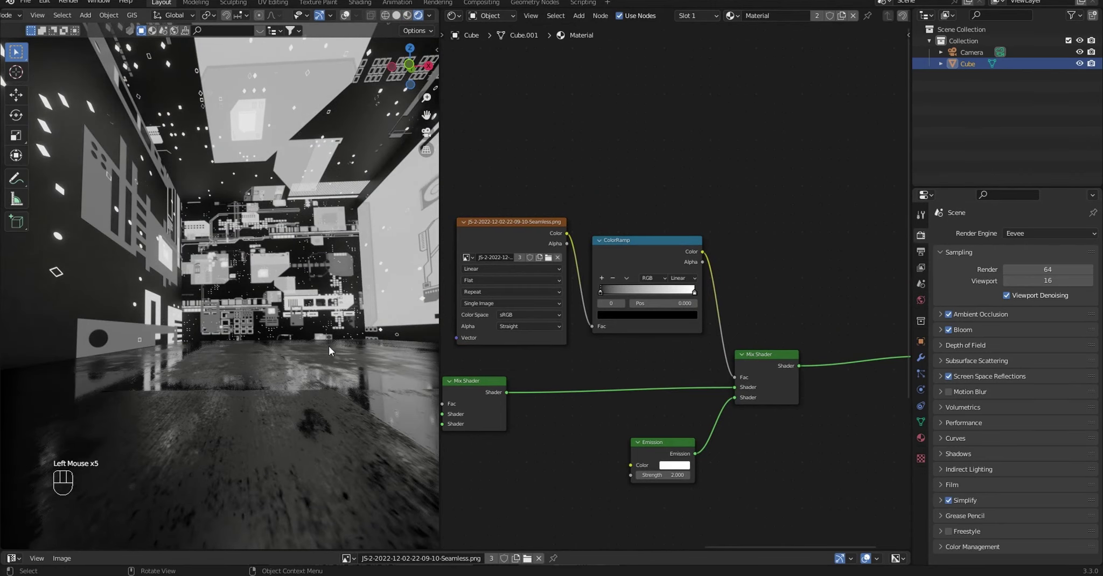
shift+middle_drag(328, 346, 315, 401)
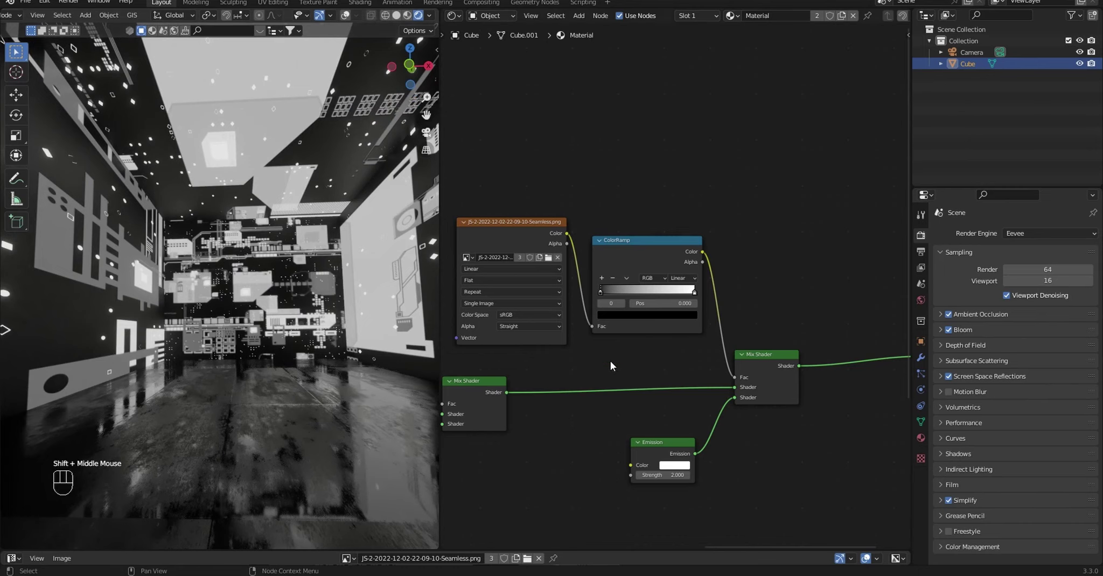
scroll(609, 365, up, 1)
middle_drag(608, 365, 515, 360)
scroll(761, 440, down, 3)
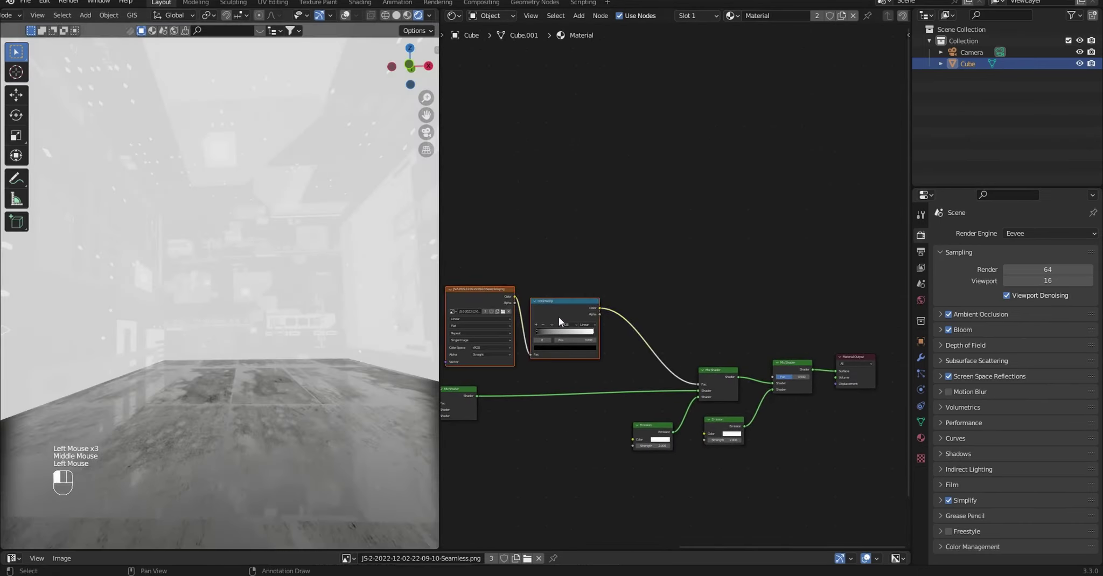
Duplicate the image texture and ColorRamp, wire the new ramp into the mix factor, and make the new emission red.
key(shift+d)
click(748, 283)
middle_drag(796, 286, 657, 289)
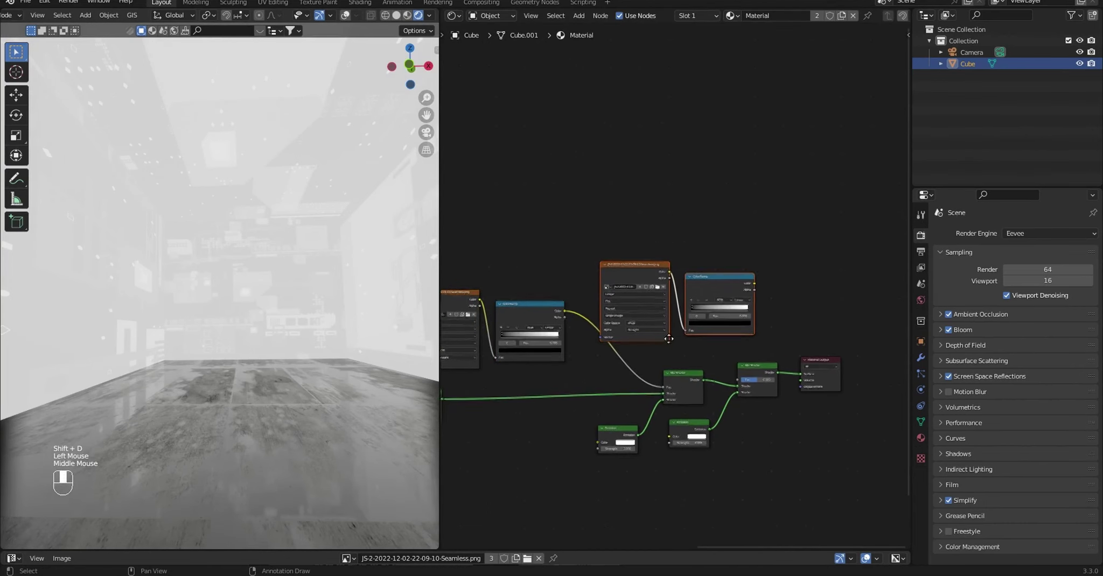
drag(631, 379, 629, 375)
click(594, 437)
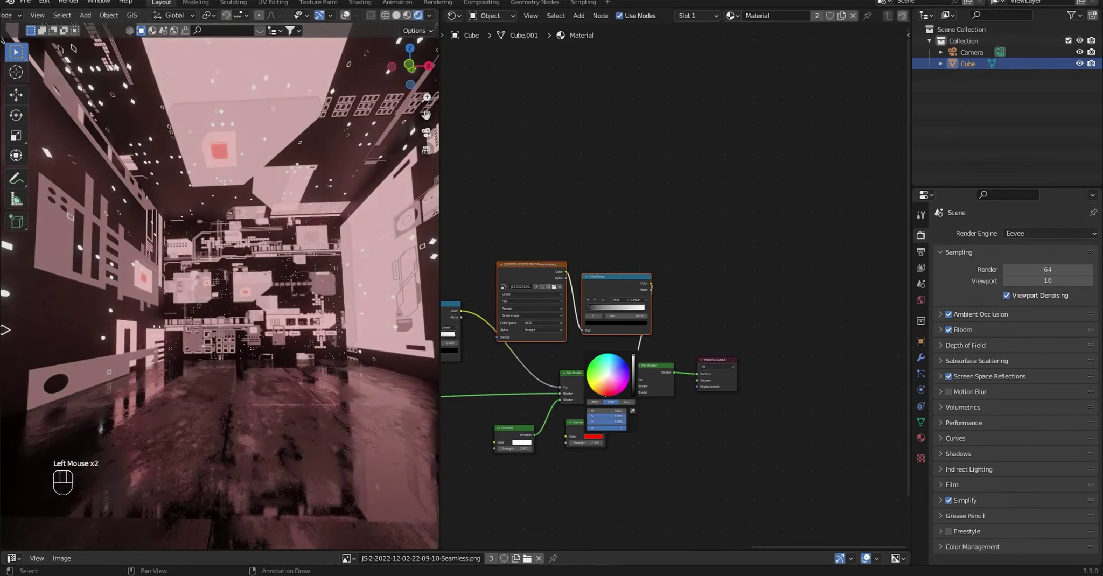
middle_drag(662, 469, 753, 446)
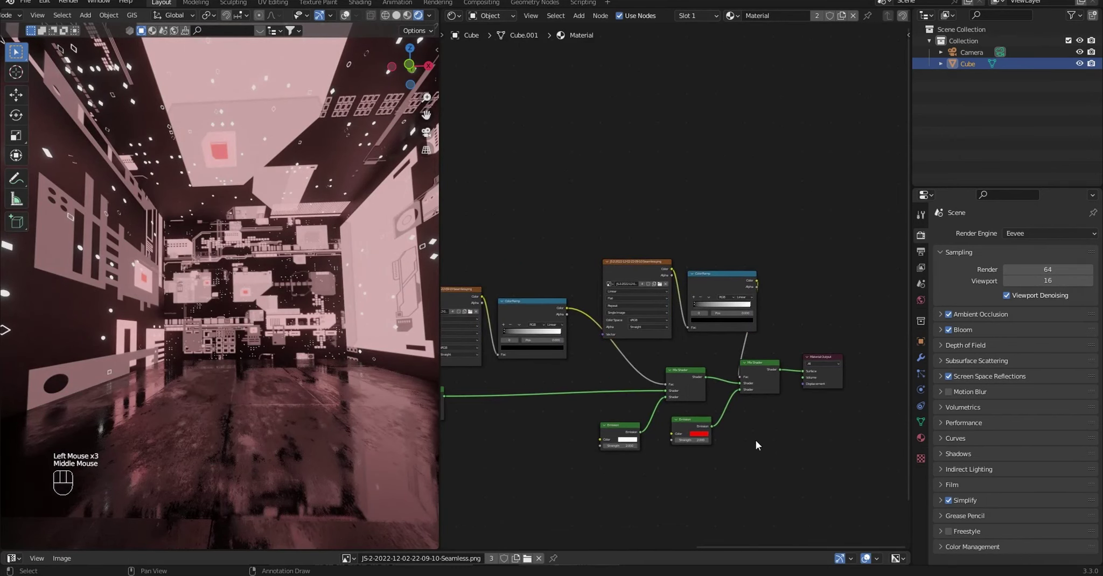
scroll(713, 400, down, 1)
drag(686, 336, 610, 439)
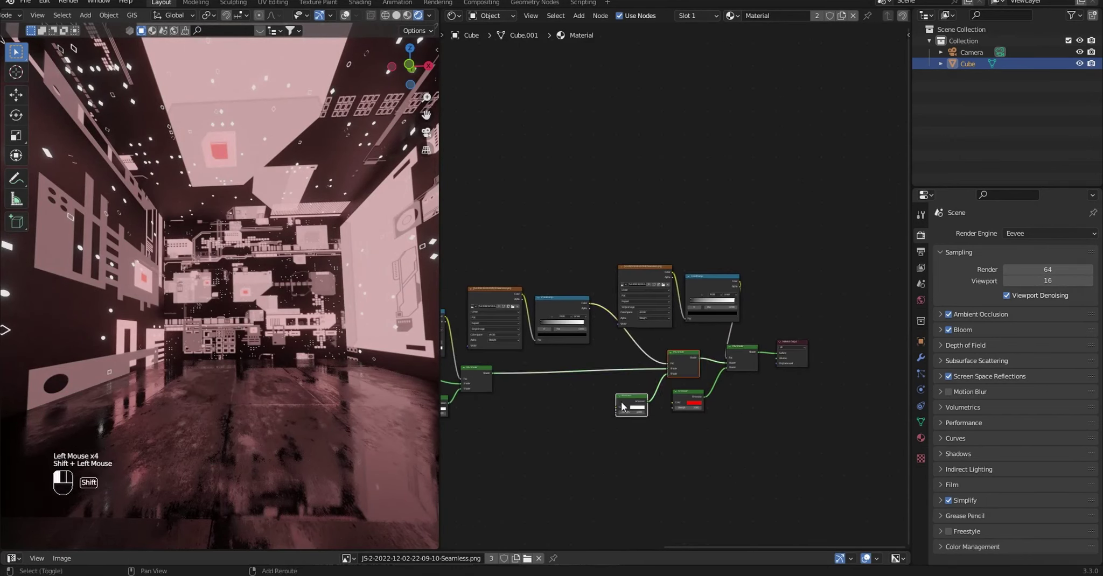
scroll(635, 344, up, 2)
Make the ColorRamp Constant with stops at 0.568, then 0.250 and 0.345.
drag(643, 333, 622, 334)
click(673, 365)
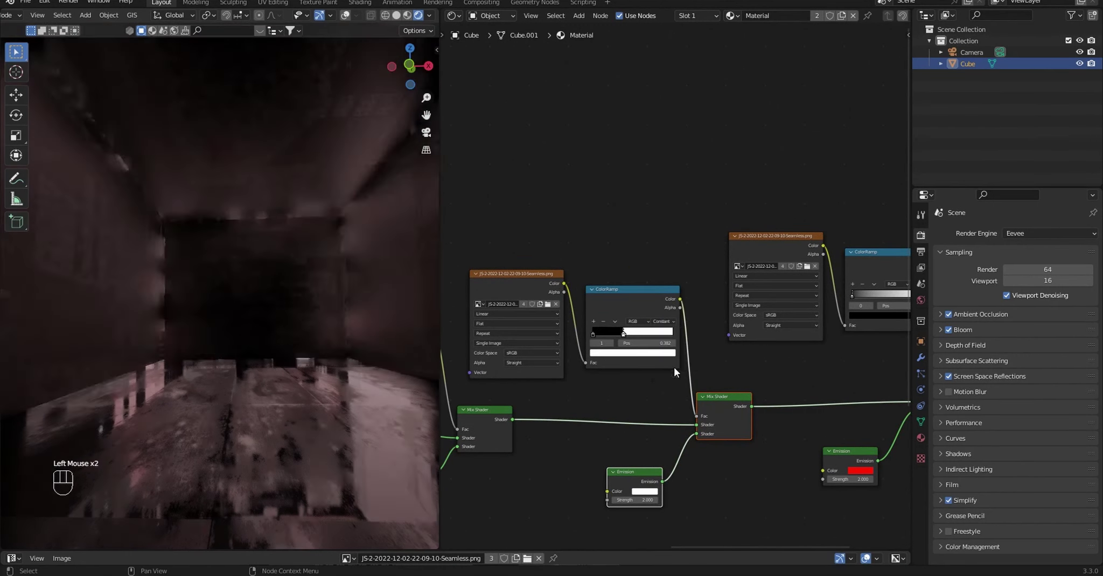
scroll(630, 376, up, 2)
middle_drag(624, 385, 652, 371)
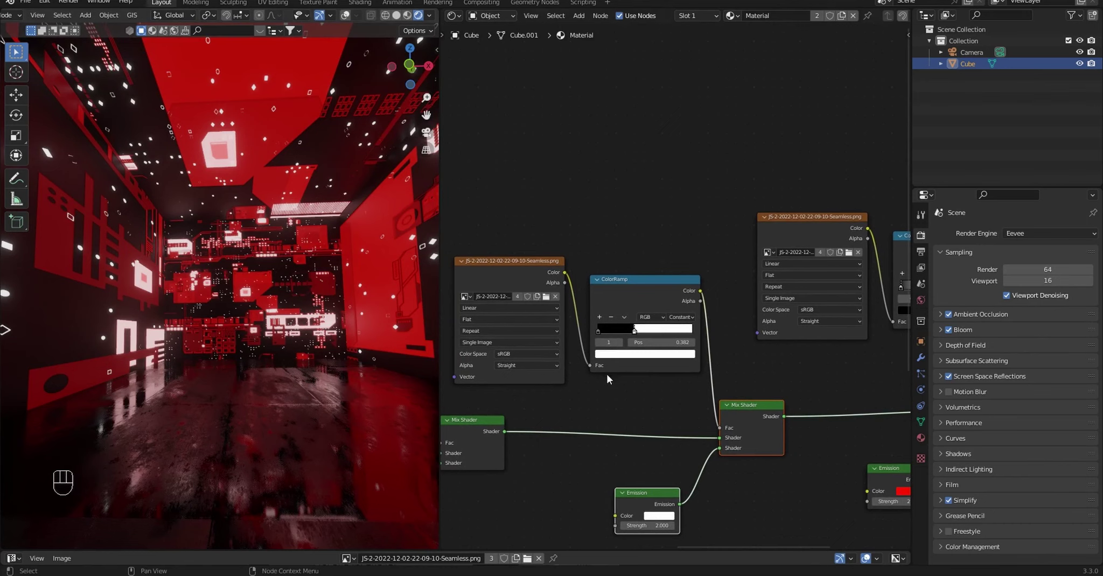
scroll(607, 378, up, 2)
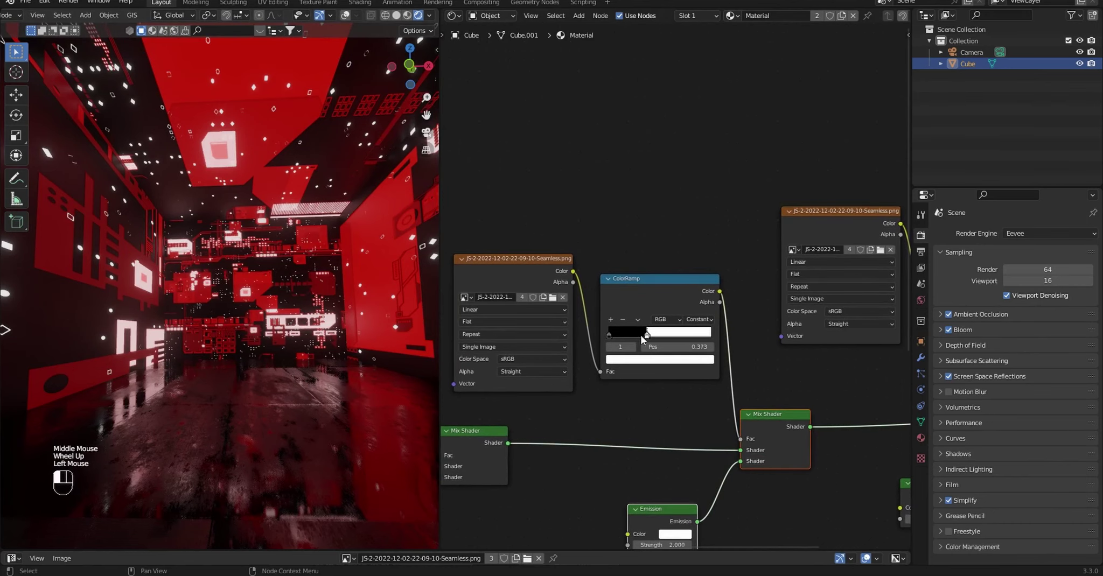
drag(642, 338, 635, 337)
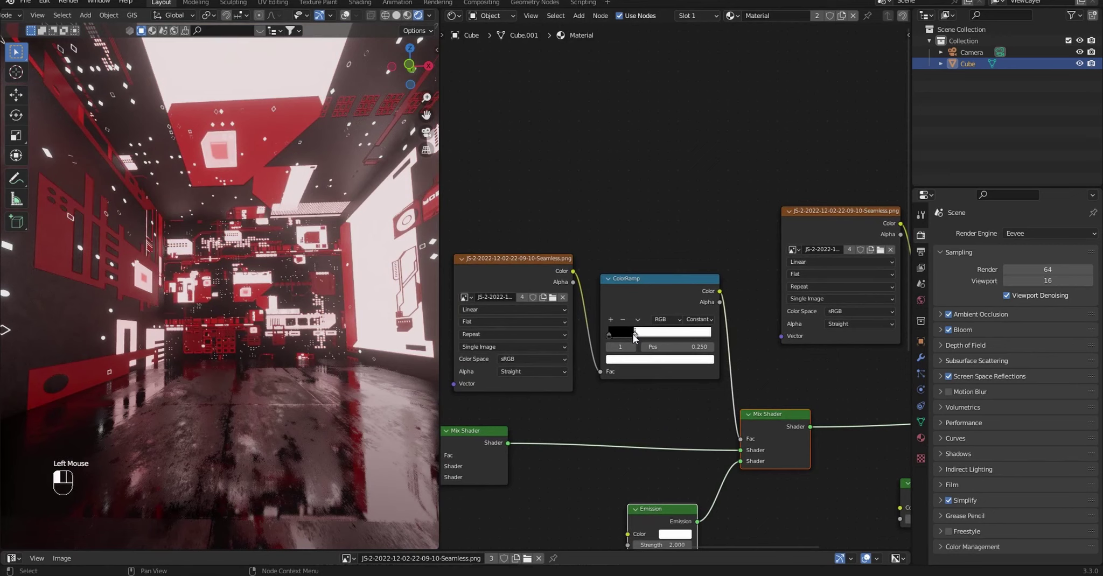
mouse_move(631, 367)
middle_down()
mouse_move(595, 331)
mouse_move(650, 310)
middle_up()
drag(657, 308, 669, 311)
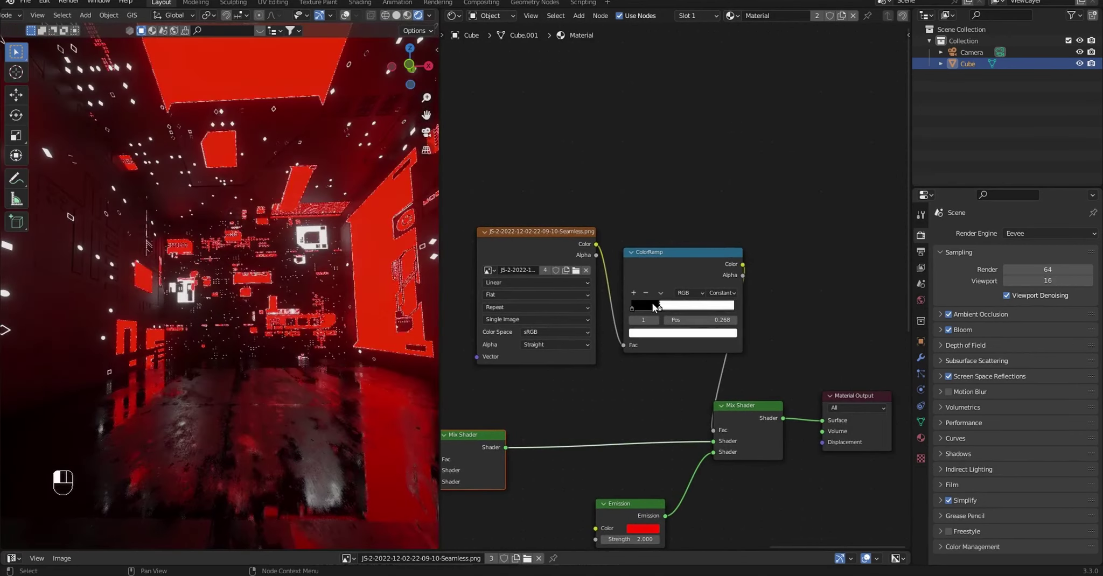
Add a third stop to the other ColorRamp, widen its white band, and set stops to 0.314 and 0.268.
middle_drag(539, 344, 714, 310)
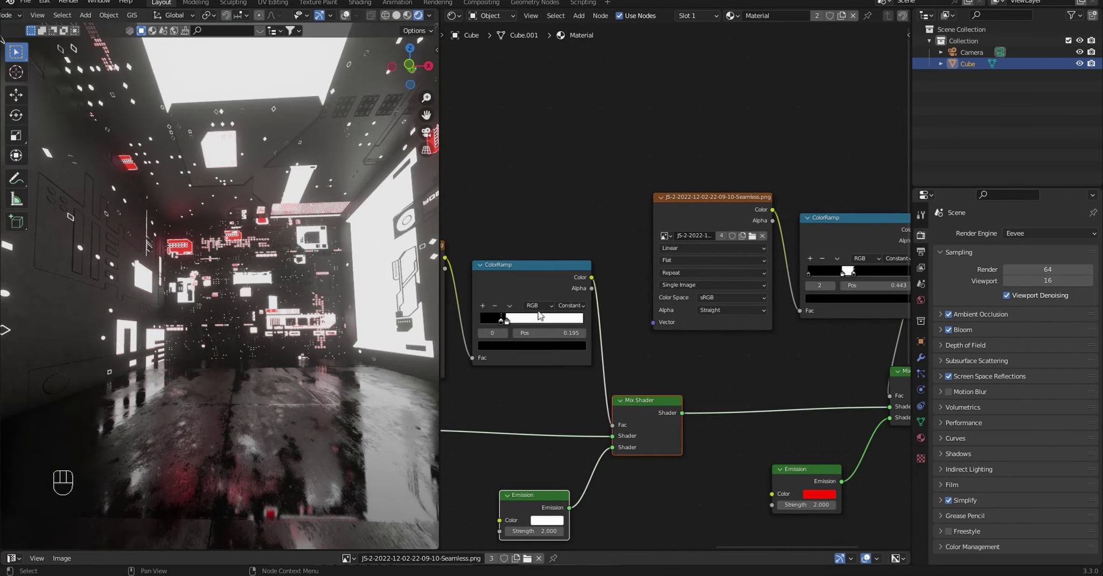
drag(504, 323, 514, 323)
click(515, 323)
scroll(559, 324, up, 2)
mouse_move(514, 329)
middle_down()
mouse_move(391, 328)
mouse_move(499, 306)
middle_up()
click(500, 307)
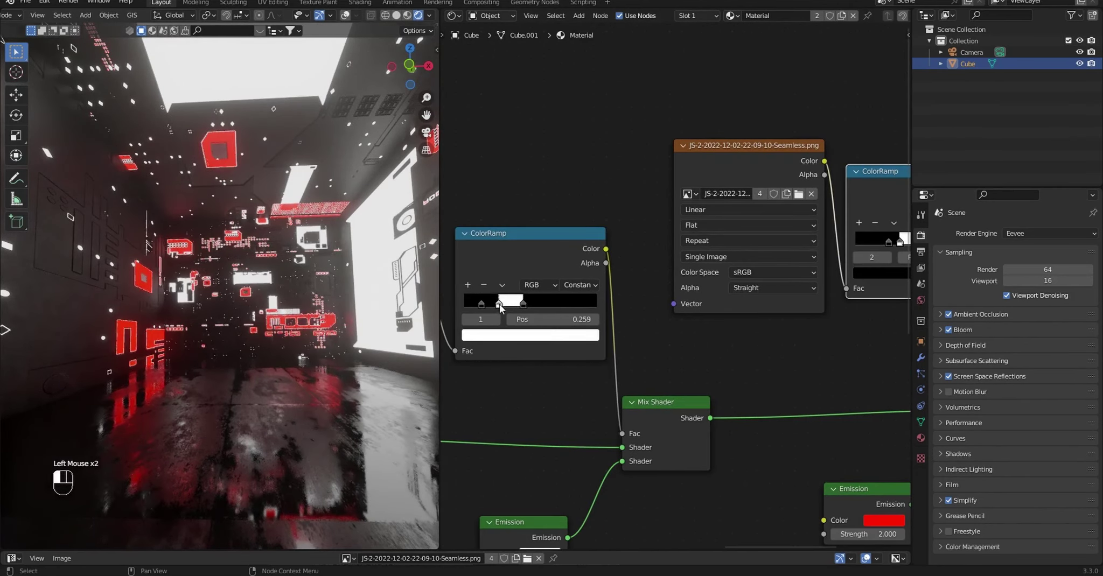
drag(507, 303, 559, 303)
scroll(697, 257, up, 1)
drag(702, 244, 687, 248)
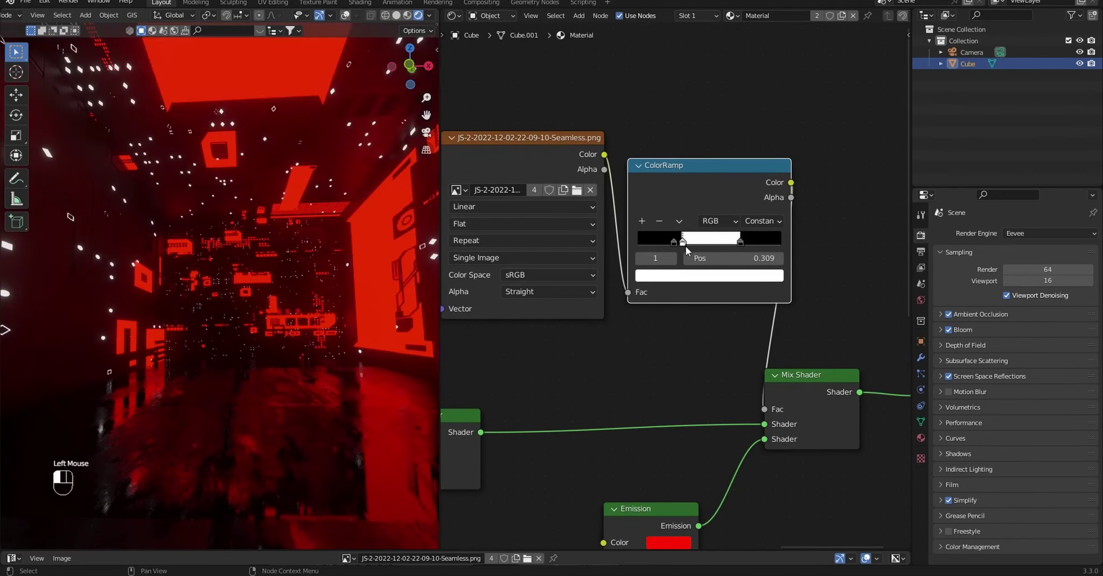
drag(548, 311, 538, 311)
key(Tab)
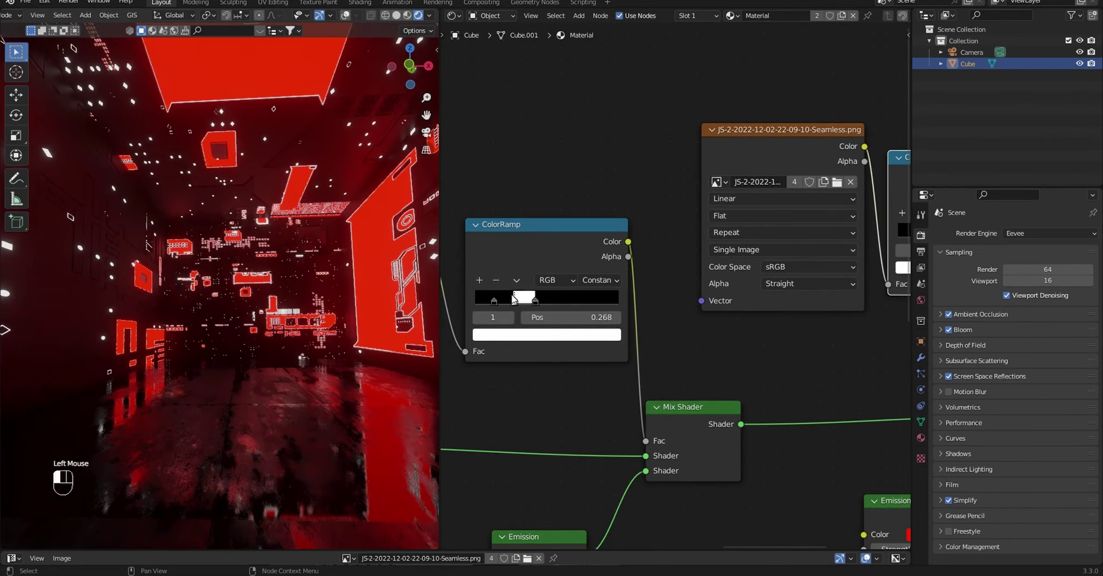
In an enlarged UV Editor, scale the wall's UV island down and start moving it.
click(271, 279)
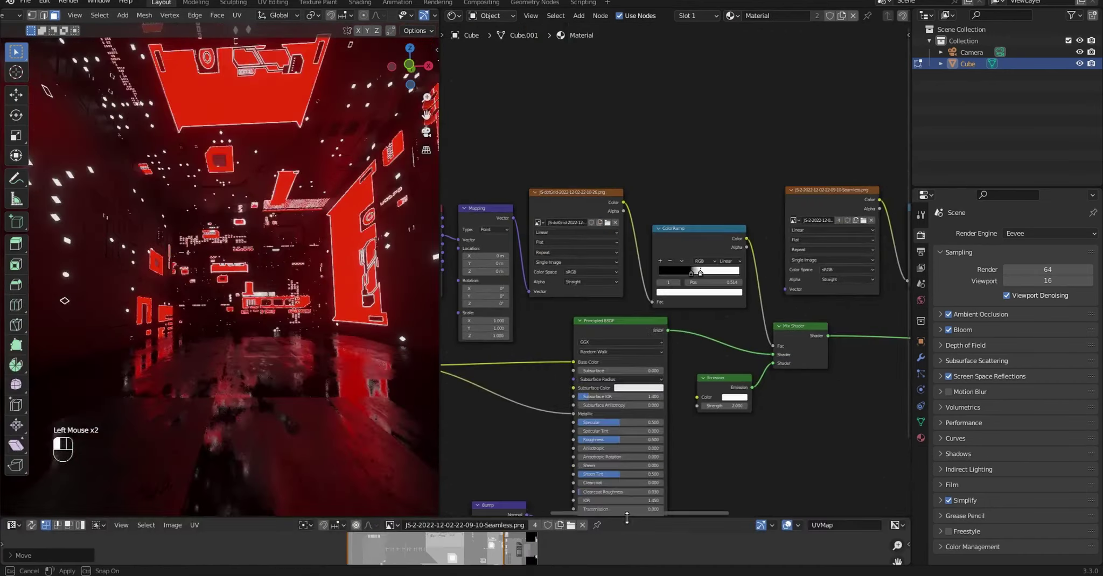
drag(653, 519, 653, 228)
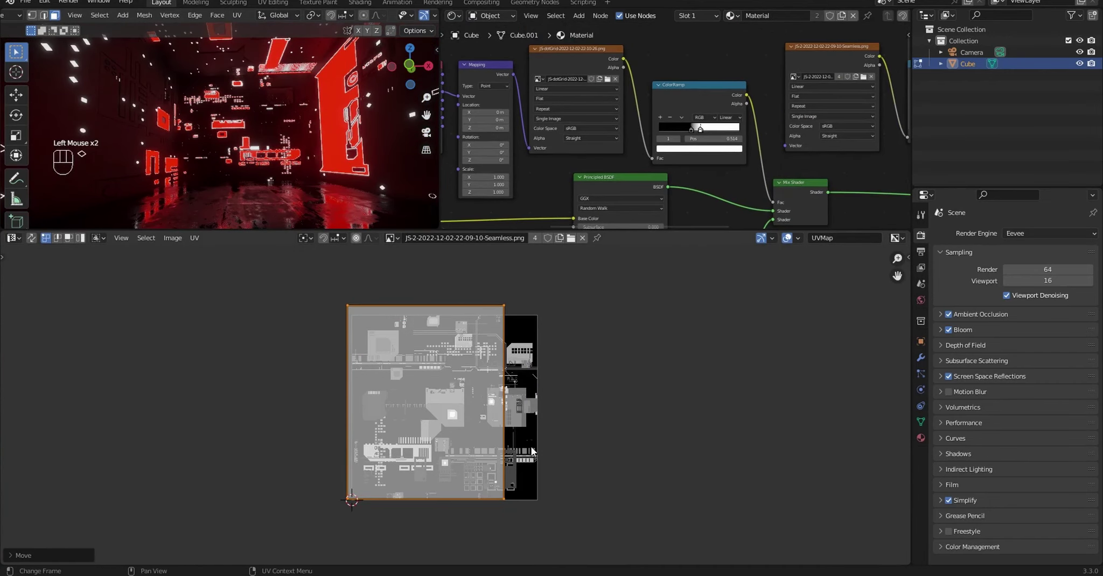
key(s)
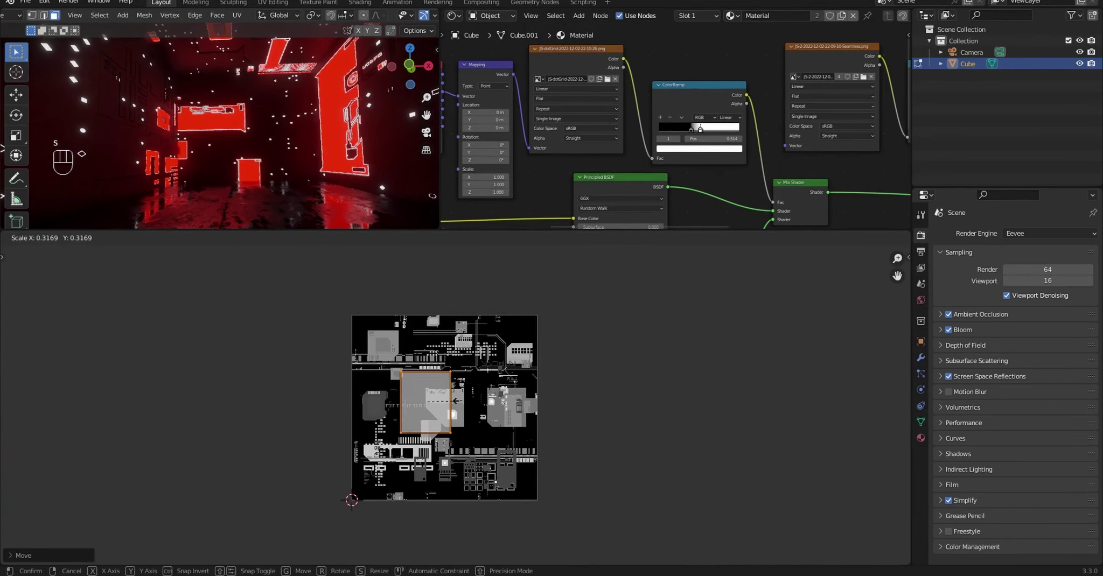
click(455, 401)
key(g)
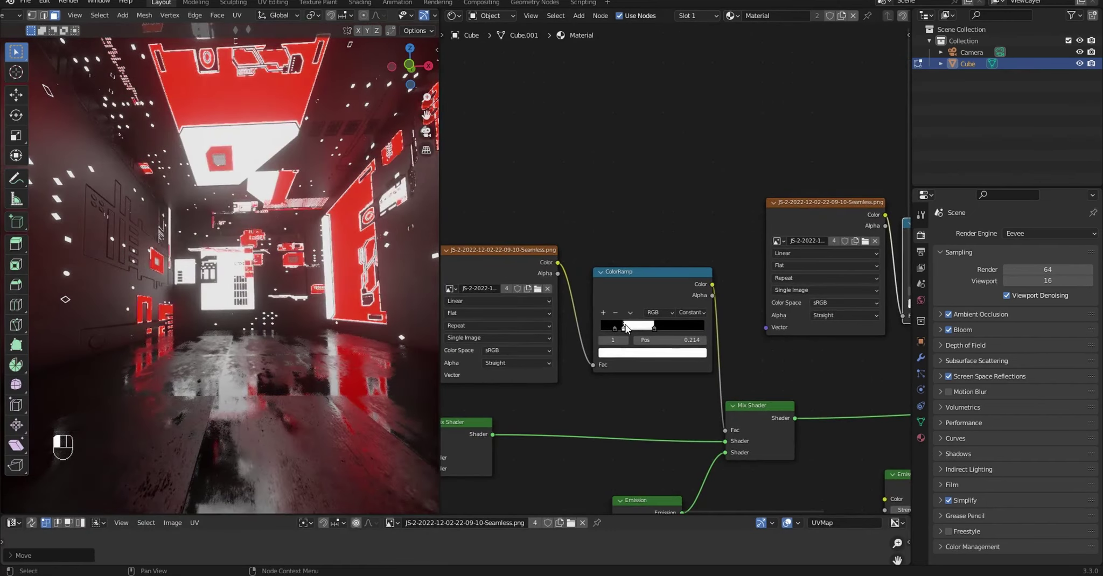
Slide the ColorRamp's black and white stops closer to darken the walls.
drag(697, 307, 692, 307)
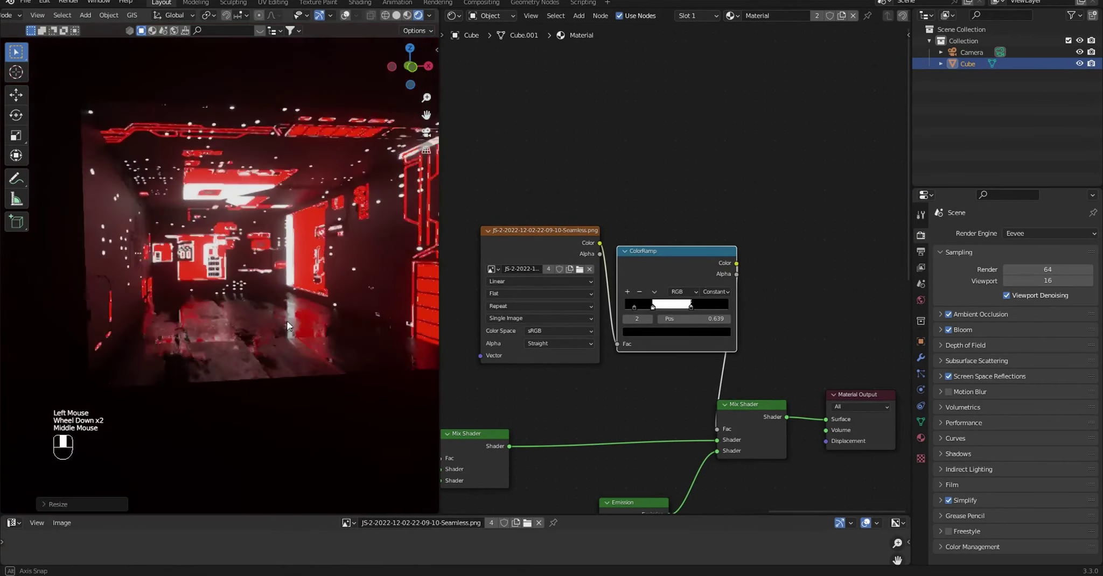
drag(653, 307, 651, 307)
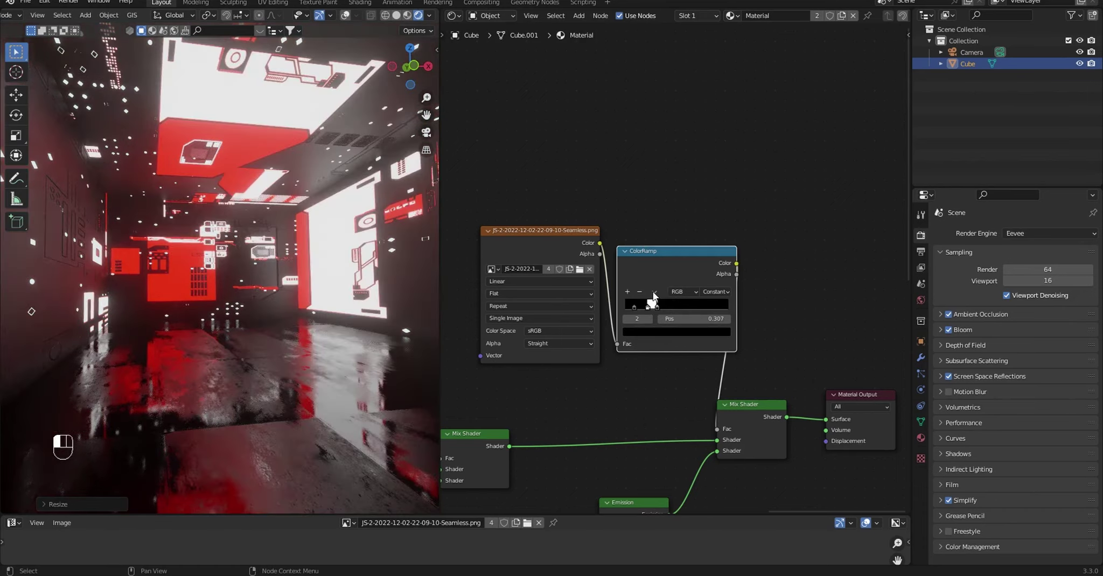
scroll(205, 301, down, 2)
middle_drag(215, 291, 205, 302)
scroll(205, 302, up, 3)
middle_drag(646, 162, 619, 134)
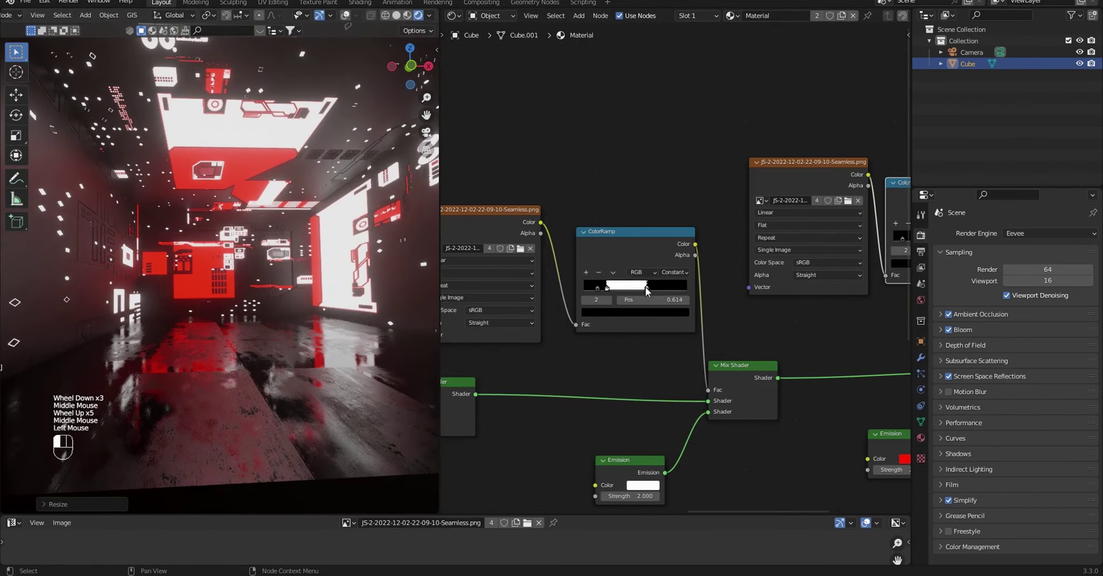
drag(618, 287, 615, 291)
scroll(281, 313, down, 4)
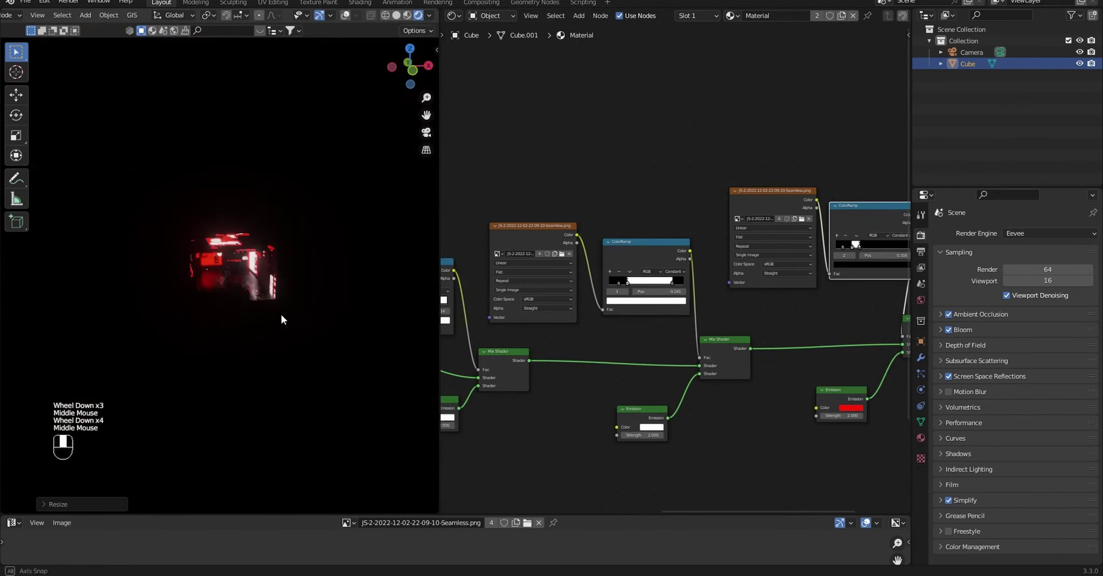
Add a cube and scale it up to enclose the corridor.
key(shift+alt+z)
key(shift+a)
click(350, 72)
key(s)
click(83, 468)
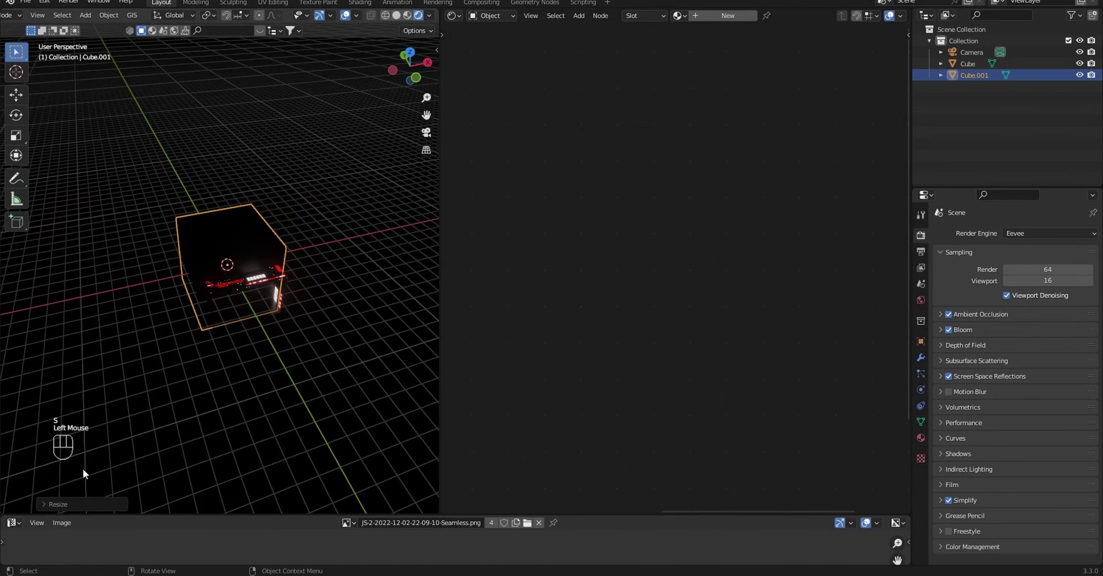
middle_drag(83, 468, 157, 395)
click(407, 15)
mouse_move(304, 342)
middle_down()
mouse_move(300, 374)
mouse_move(346, 343)
middle_up()
Give the cube a new material named 'volume' and delete its Principled BSDF.
double_click(253, 246)
click(728, 15)
click(728, 17)
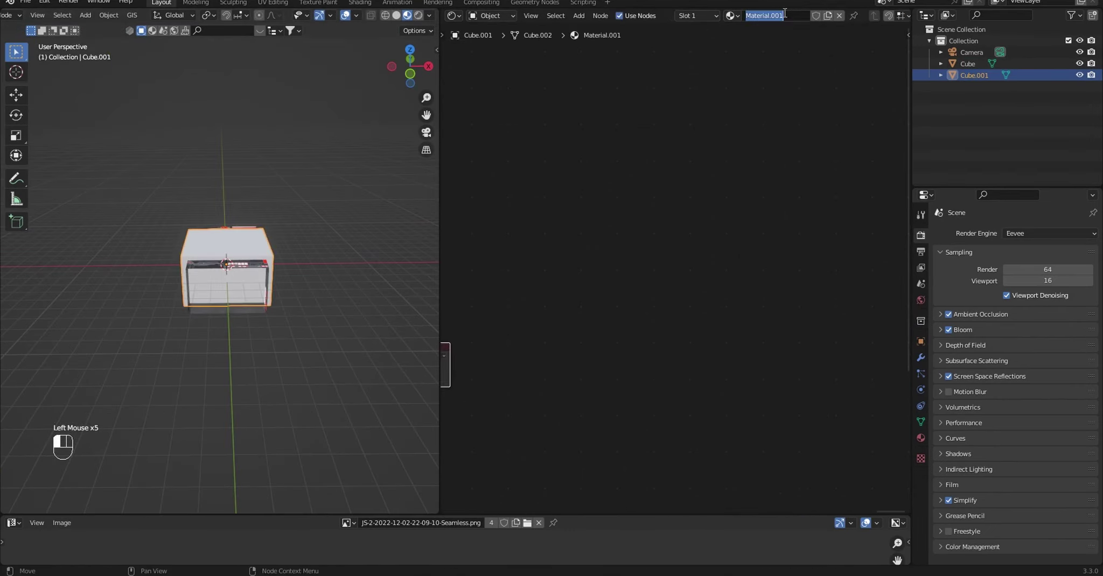
key(KP_Decimal)
scroll(595, 337, up, 2)
mouse_move(595, 337)
middle_down()
mouse_move(723, 342)
mouse_move(683, 257)
middle_up()
click(706, 318)
key(x)
Connect a Principled Volume to the output's Volume and view it rendered through the camera.
key(shift+a)
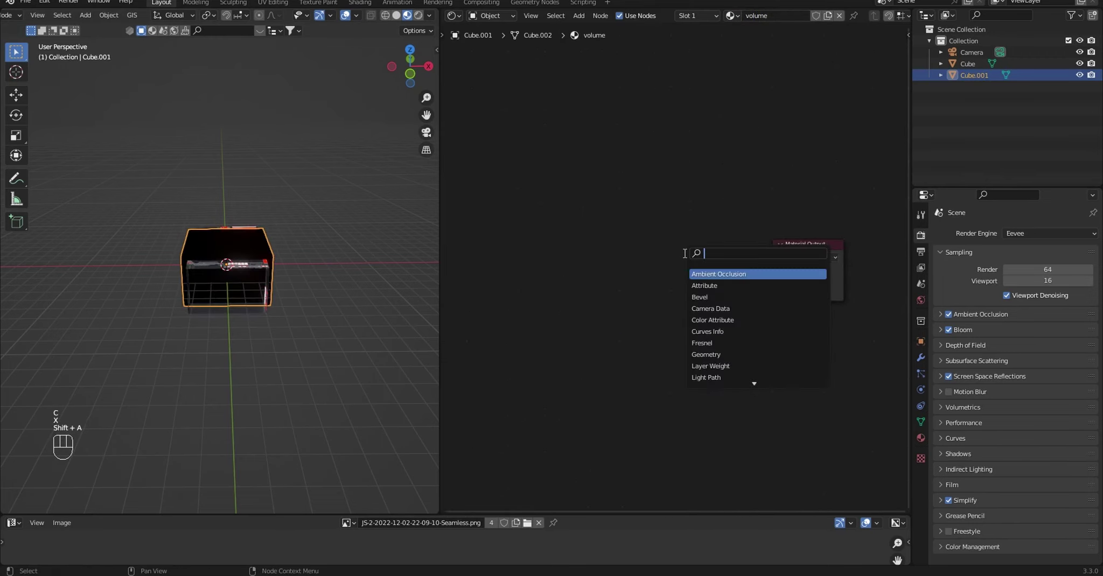
text(volum)
key(Down)
key(Down)
key(Return)
click(729, 305)
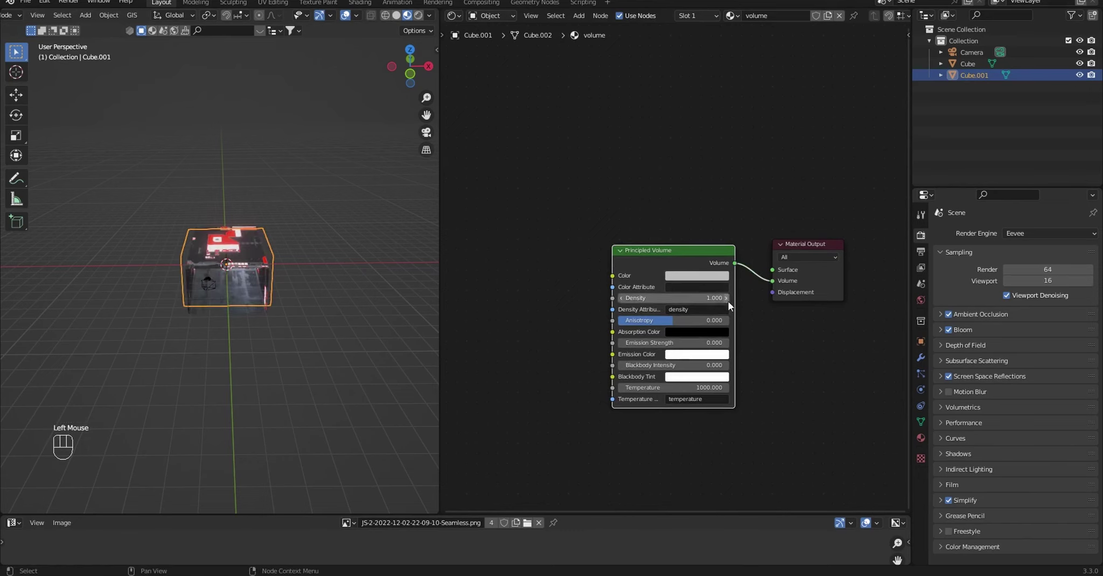
scroll(221, 311, up, 2)
key(KP_0)
click(417, 17)
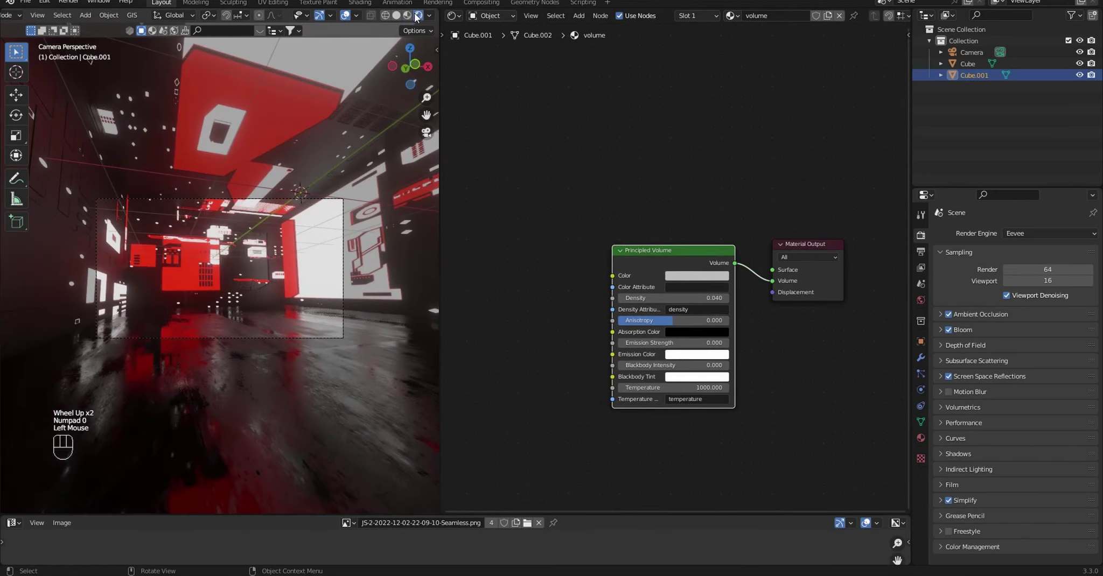
Set the render engine to Cycles using GPU Compute.
click(1028, 233)
click(1028, 271)
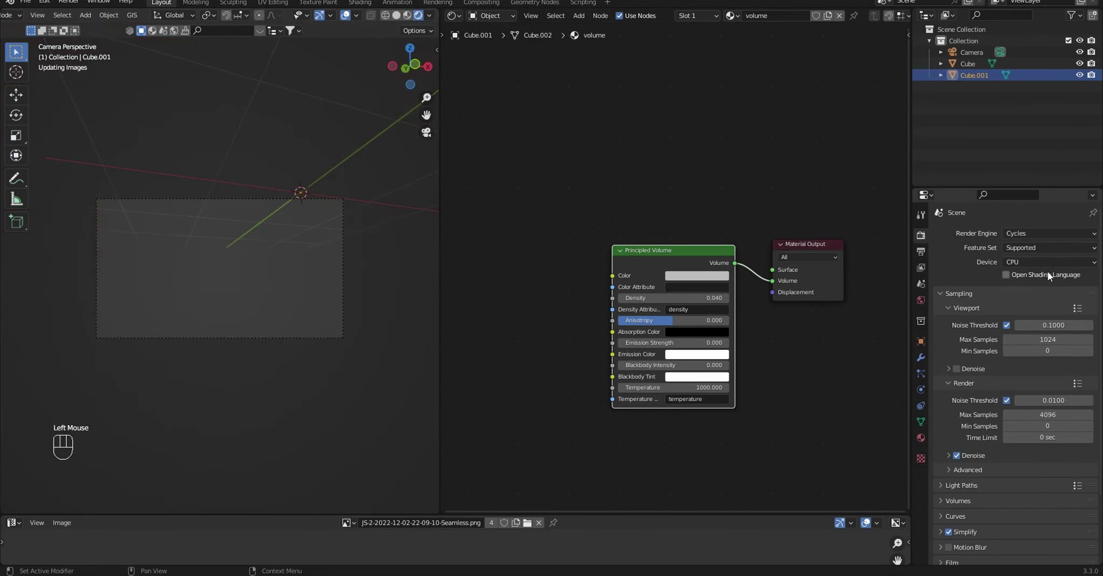
click(1049, 285)
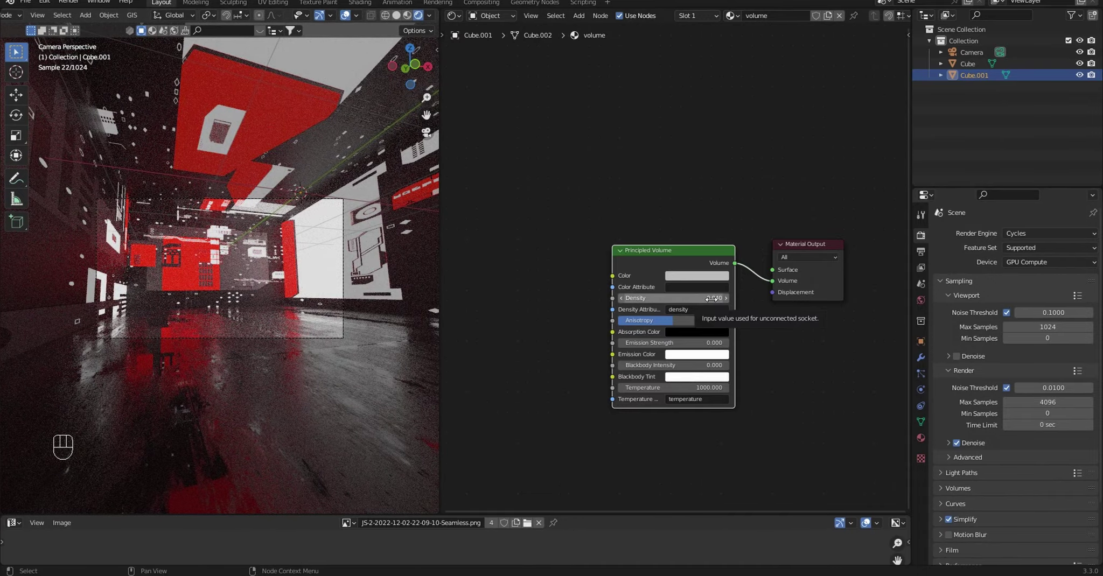
Raise the Principled Volume density to 0.1 to thicken the haze.
middle_drag(711, 298, 710, 241)
middle_drag(226, 302, 252, 333)
scroll(253, 333, down, 2)
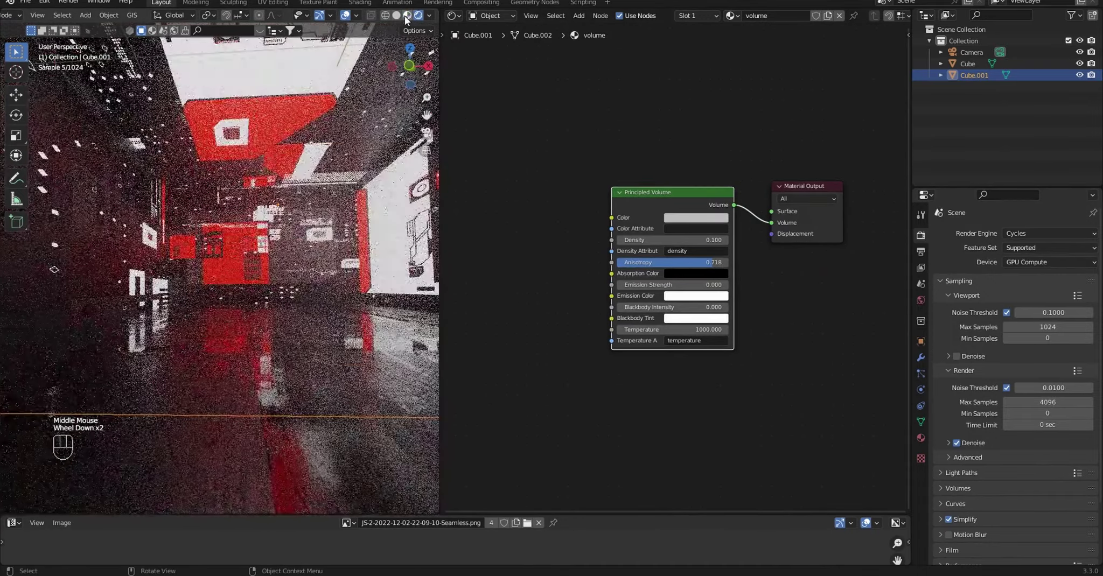
click(407, 16)
scroll(291, 274, down, 3)
scroll(266, 291, up, 3)
Import the standing-figure image as a plane with Images as Planes.
key(shift+a)
click(290, 399)
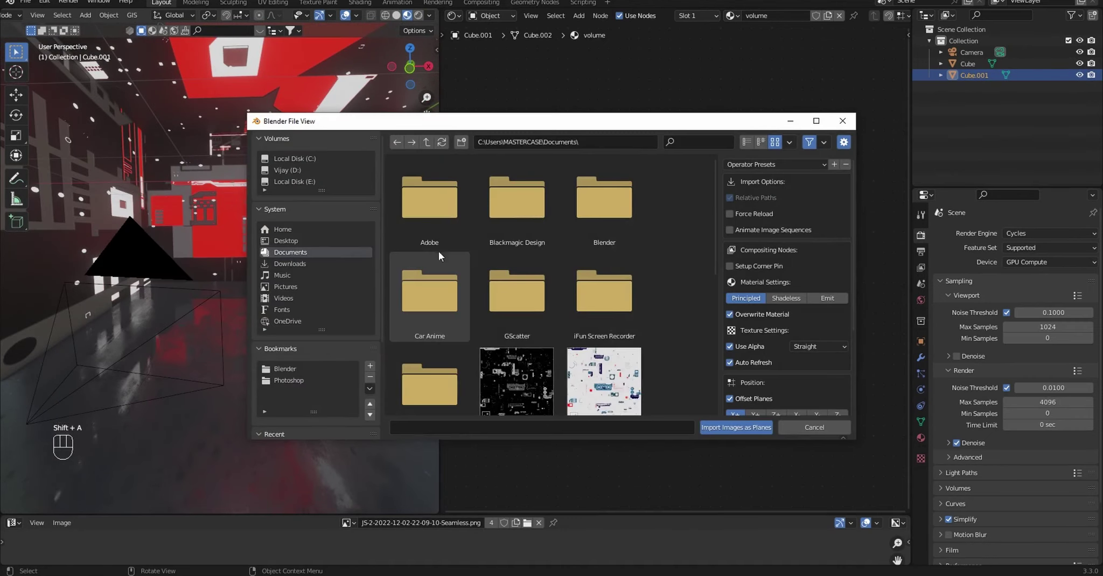
double_click(439, 256)
double_click(573, 307)
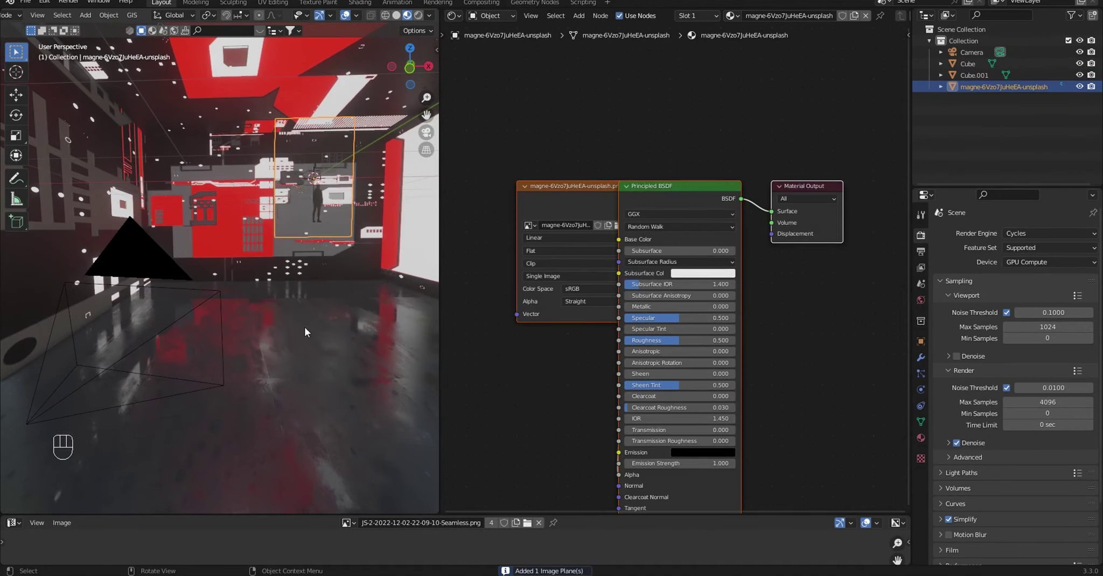
In front orthographic view, move the figure plane into the corridor.
mouse_move(304, 332)
middle_down()
mouse_move(286, 226)
mouse_move(329, 319)
middle_up()
key(KP_1)
scroll(372, 322, up, 4)
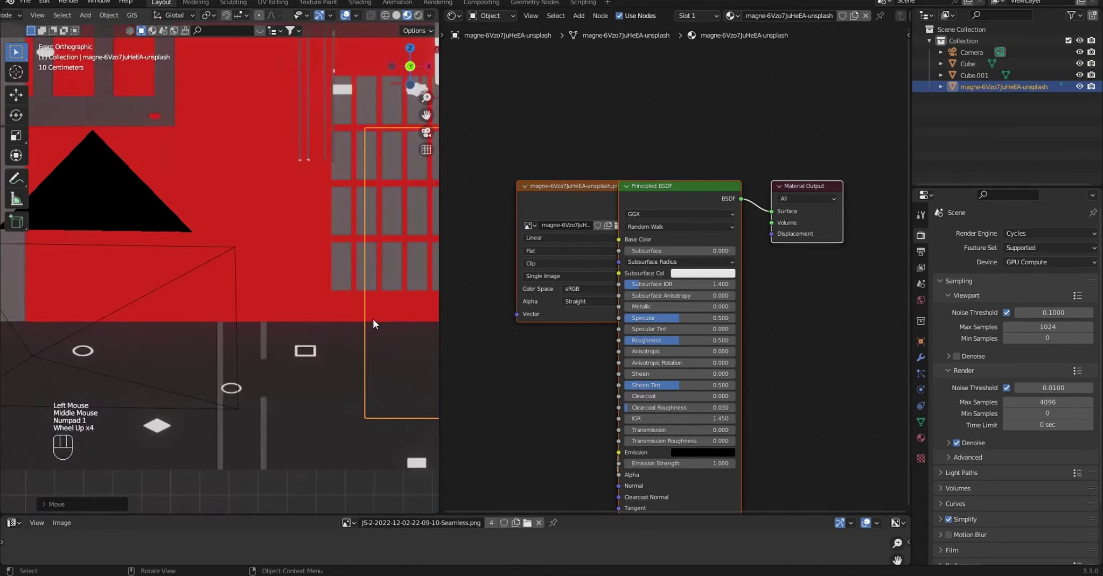
click(373, 323)
key(g)
click(270, 388)
Apply the figure plane's transforms with Ctrl+A.
key(KP_0)
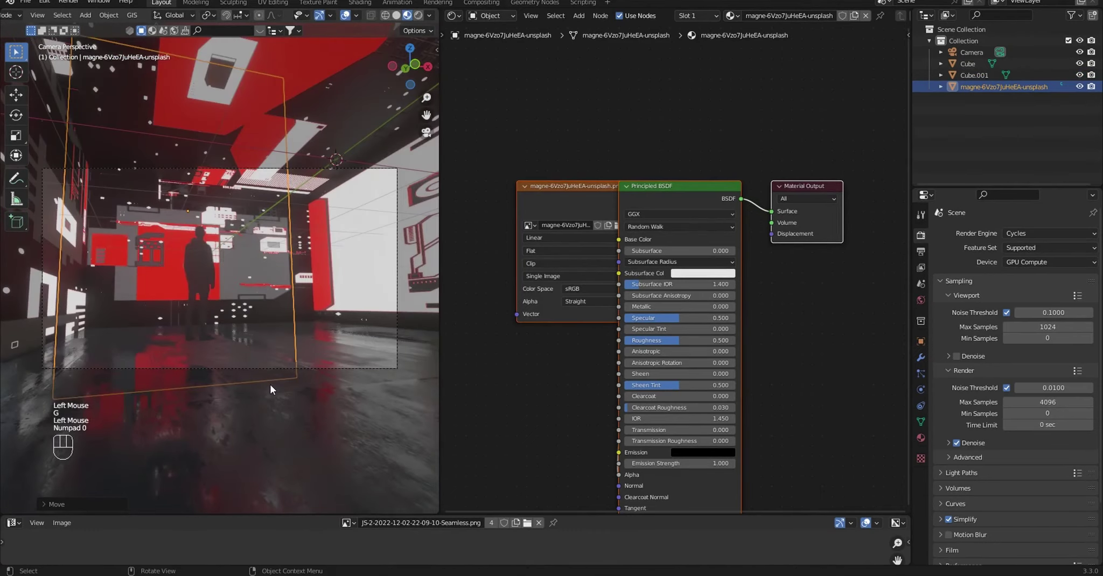
middle_drag(270, 389, 216, 361)
scroll(216, 360, up, 2)
key(ctrl+a)
click(229, 347)
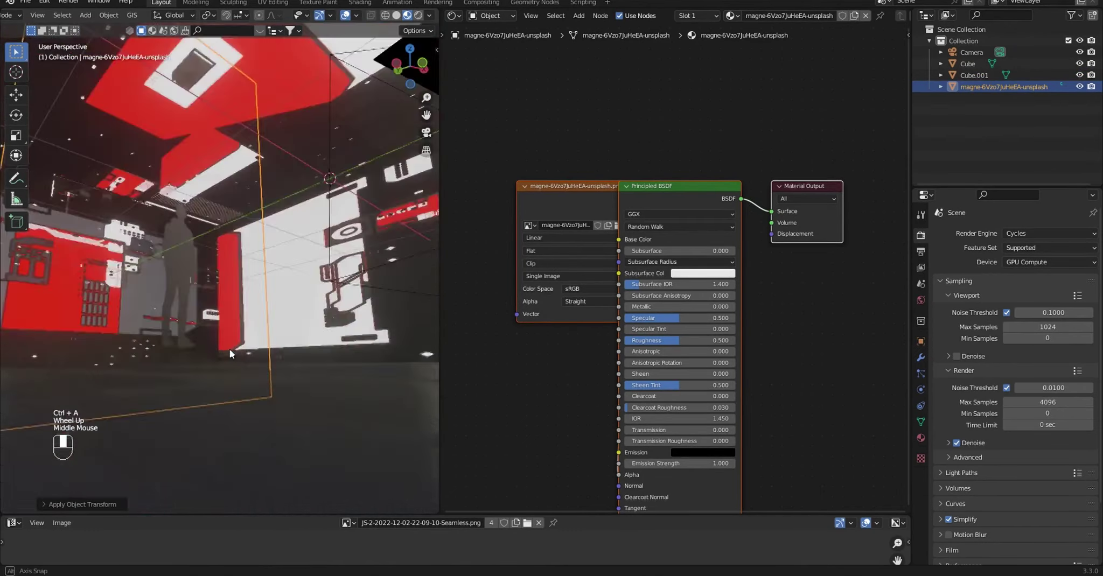
Reposition the figure in the corridor and preview it from the camera in rendered shading.
key(KP_0)
scroll(230, 354, up, 2)
middle_drag(230, 353, 189, 371)
click(189, 372)
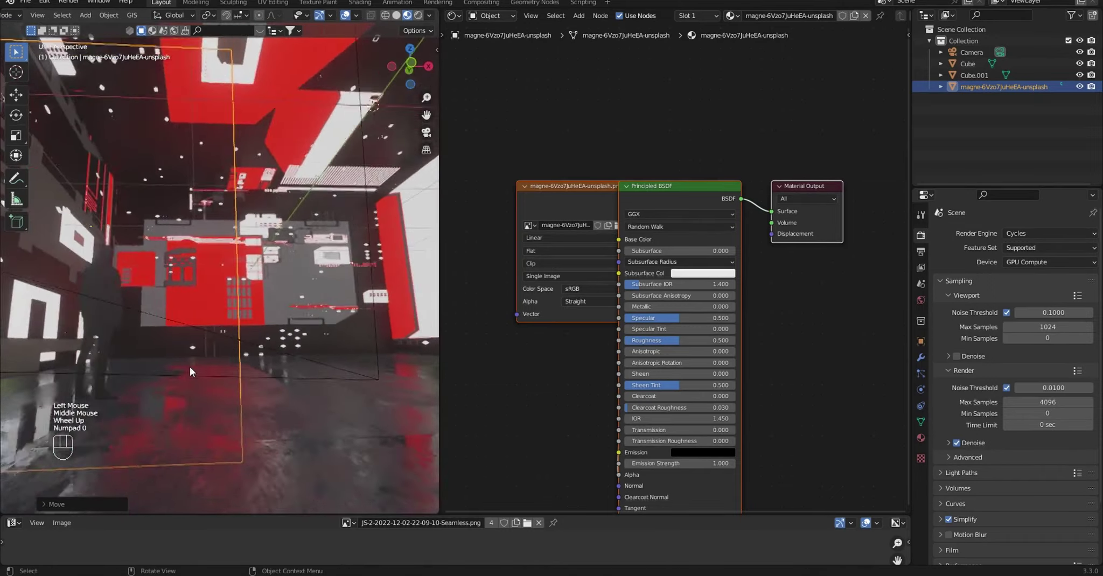
key(KP_0)
click(418, 15)
Rearrange the figure's image texture node, compare with the corridor cube's material, then reselect the figure.
middle_drag(559, 438, 593, 403)
drag(581, 151, 483, 185)
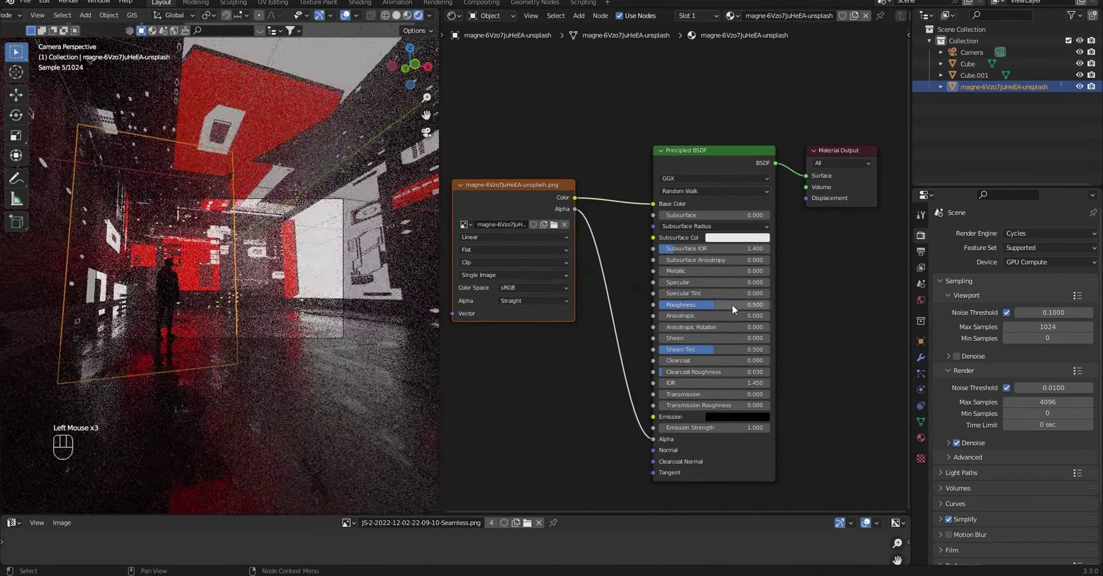
click(250, 334)
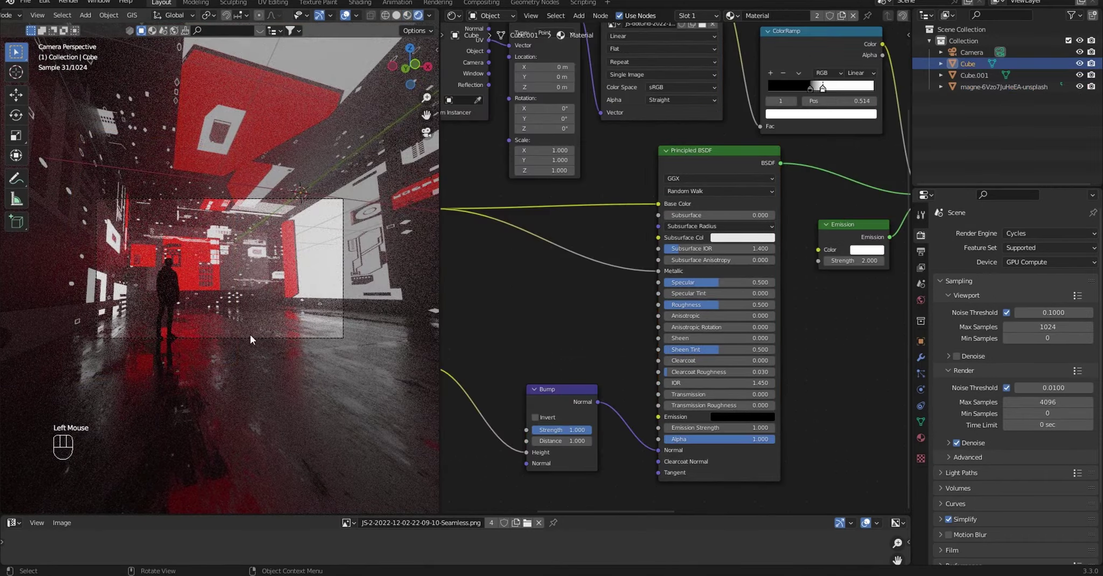
click(178, 291)
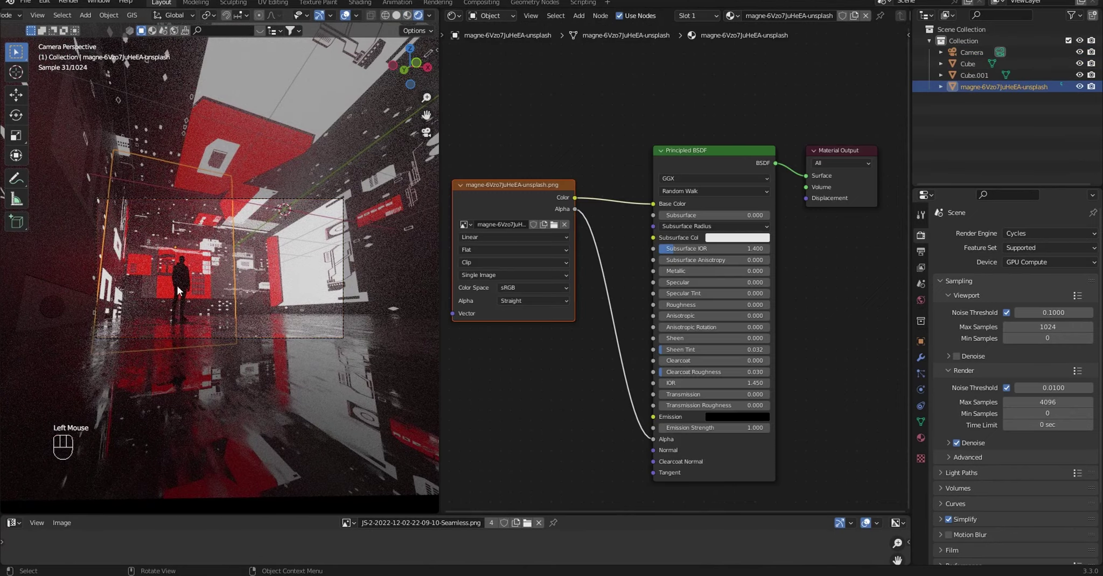
Start the final Cycles render of the hazy corridor with the figure using F12.
key(F12)
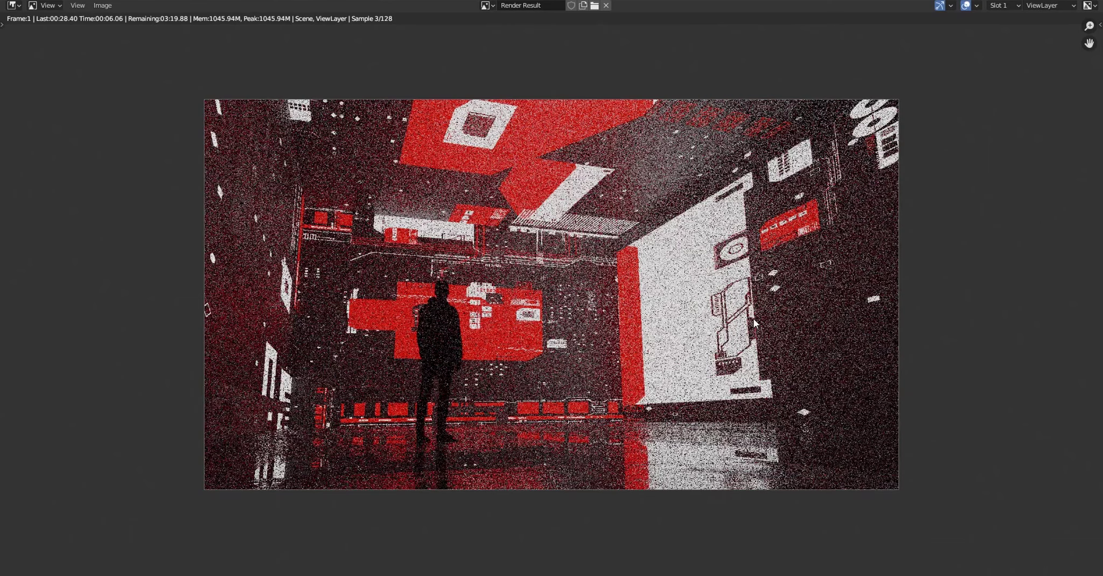